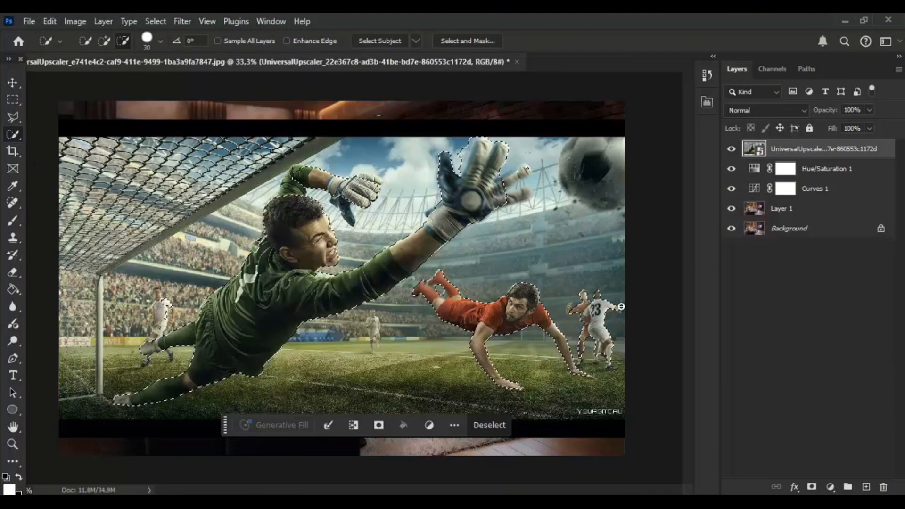
- Subtract the red-shirted diving player and the distant players beside him from the selection
left_click(619, 307)
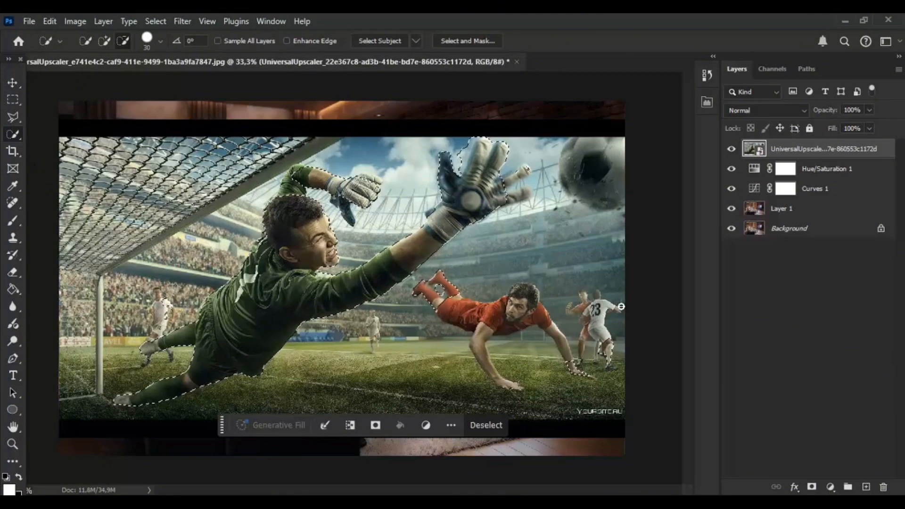
left_click(425, 291)
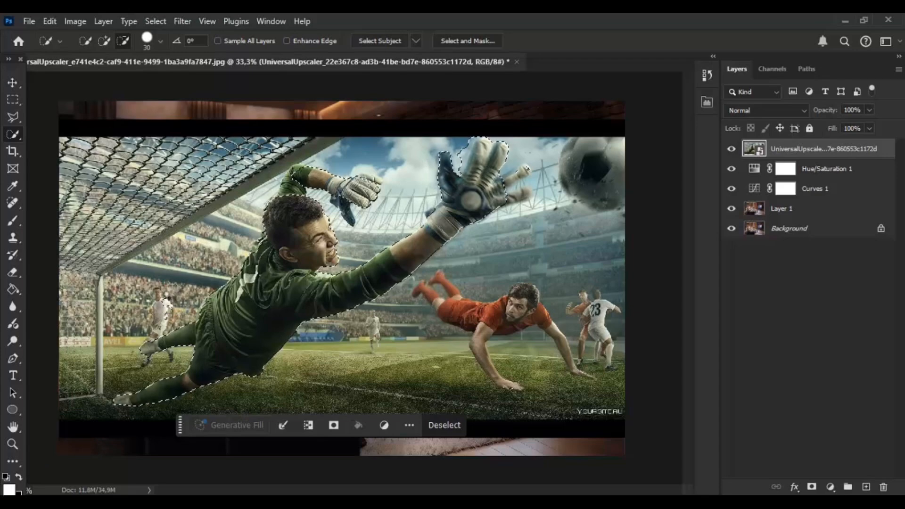
- Add the missing edges of the goalkeeper's hair and gloves to the selection with the Polygonal Lasso
key("l")
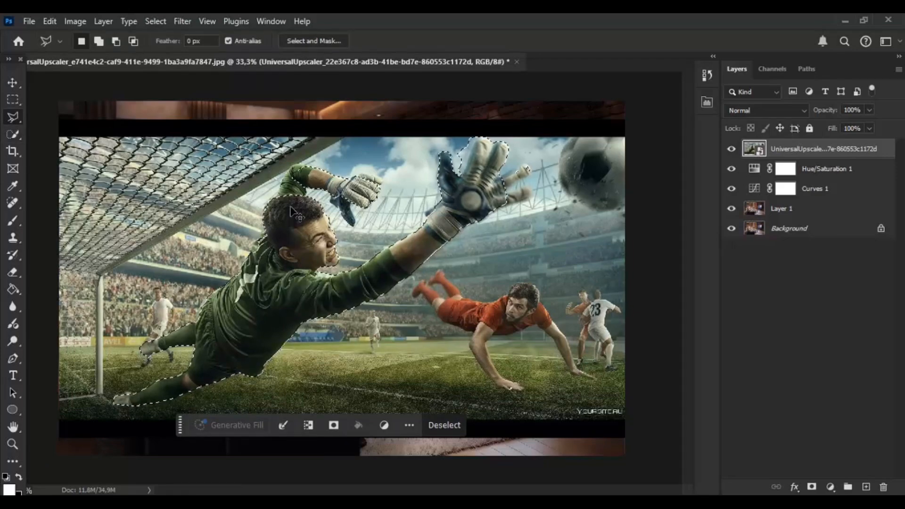
key("ctrl+plus")
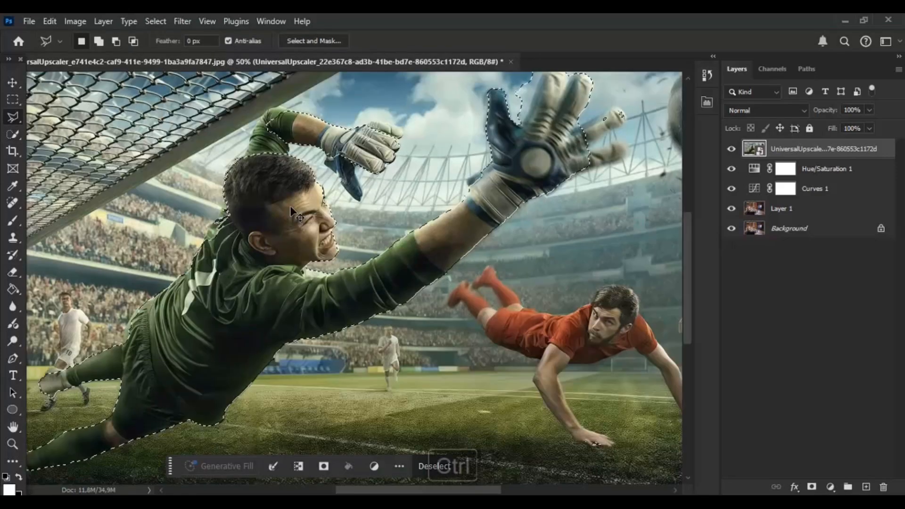
left_click(290, 150, "shift")
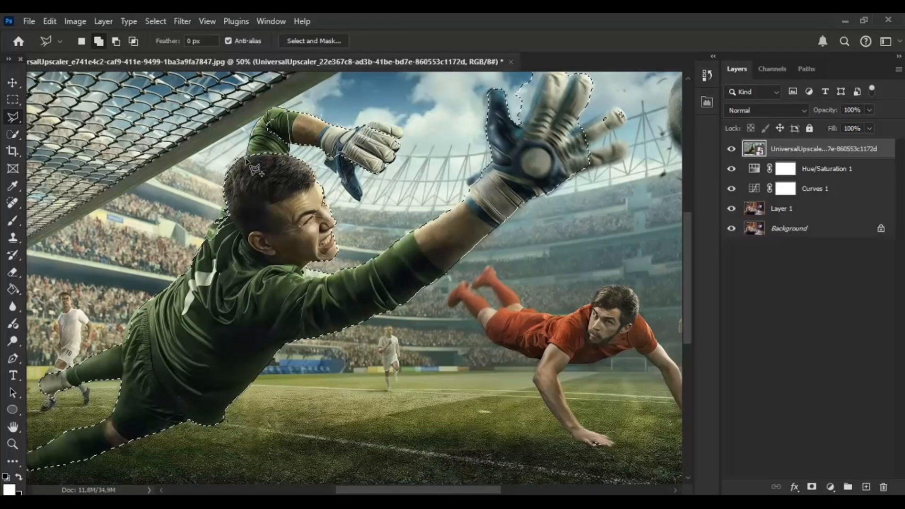
left_click(295, 161)
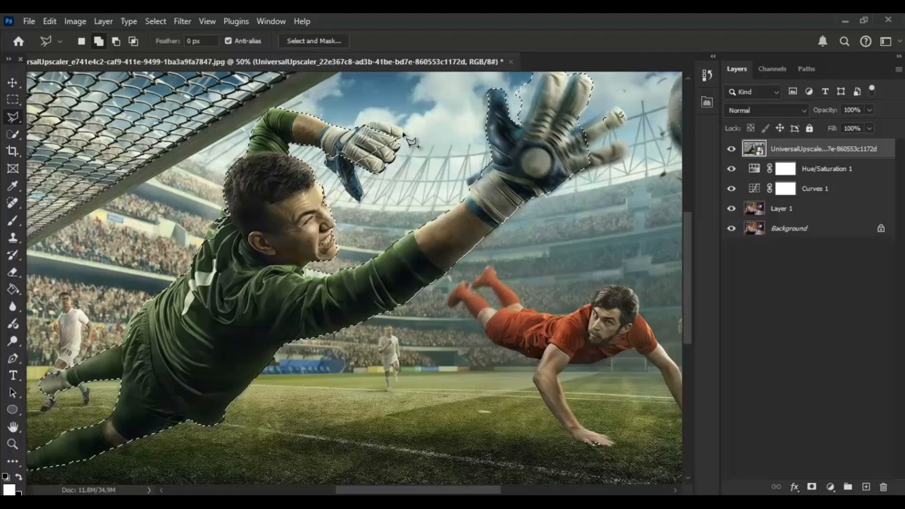
left_click(470, 191)
double_click(492, 184)
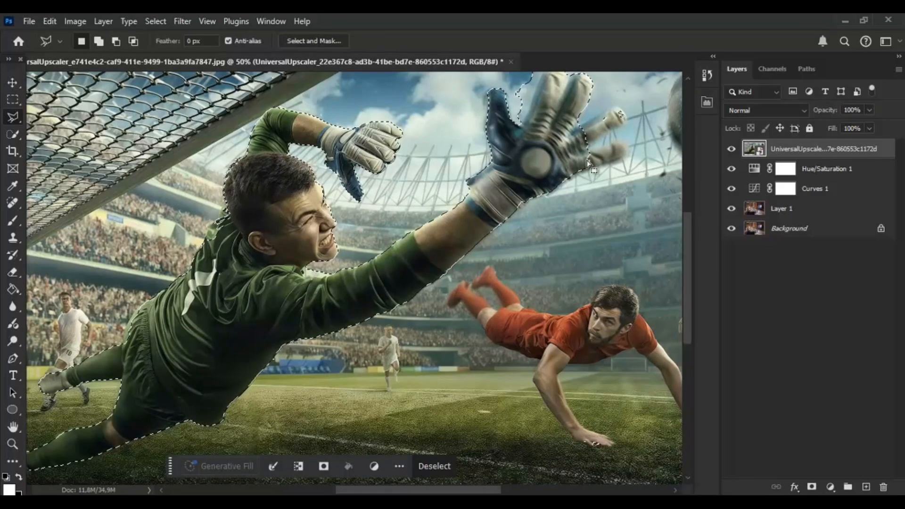
- Add the outer fingers of the outstretched glove to the selection and subtract the sky between its fingers
left_click(577, 174)
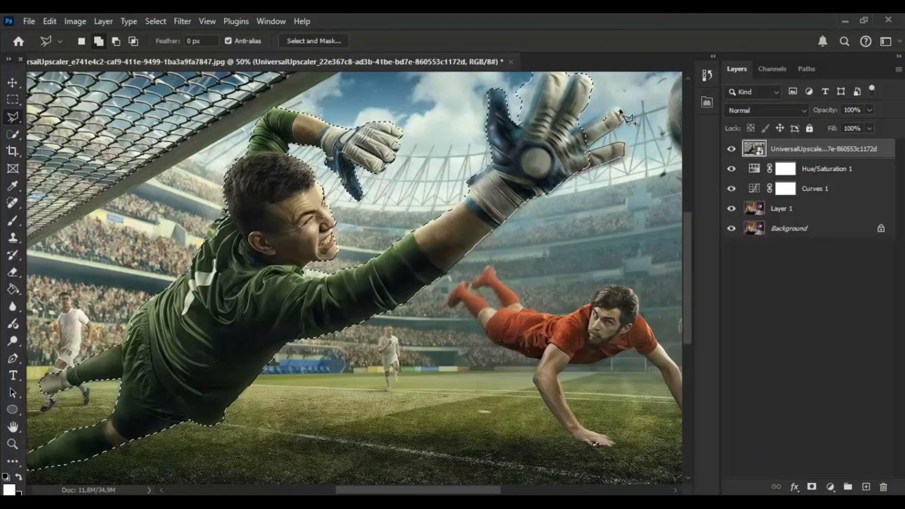
double_click(587, 137)
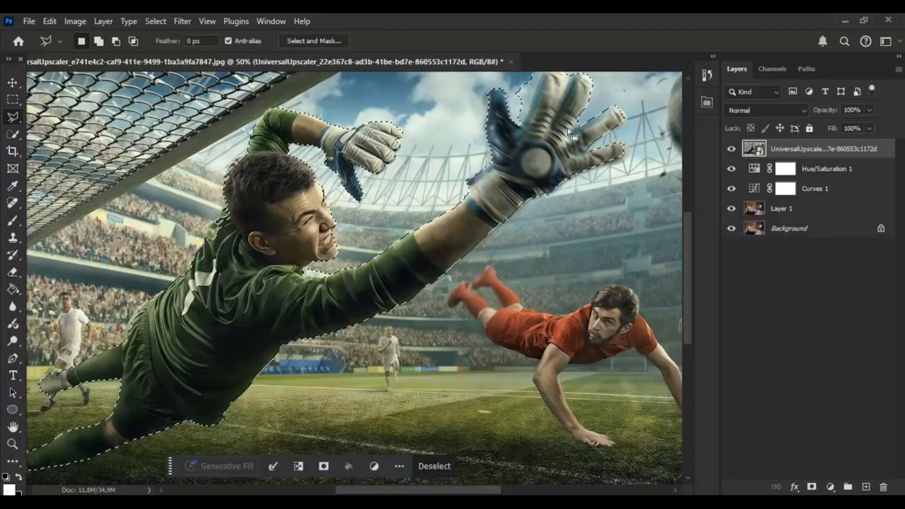
left_click(12, 134)
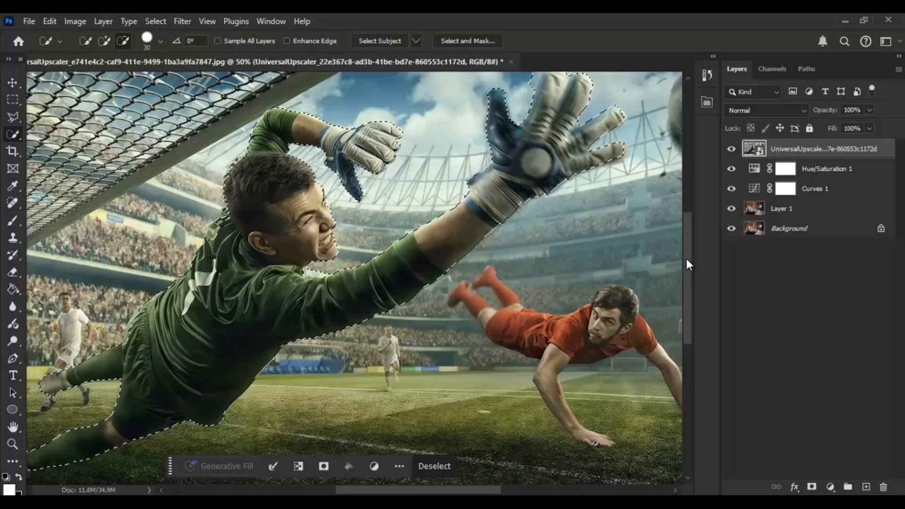
left_click_drag(685, 257, 685, 239)
left_click_drag(526, 150, 536, 122)
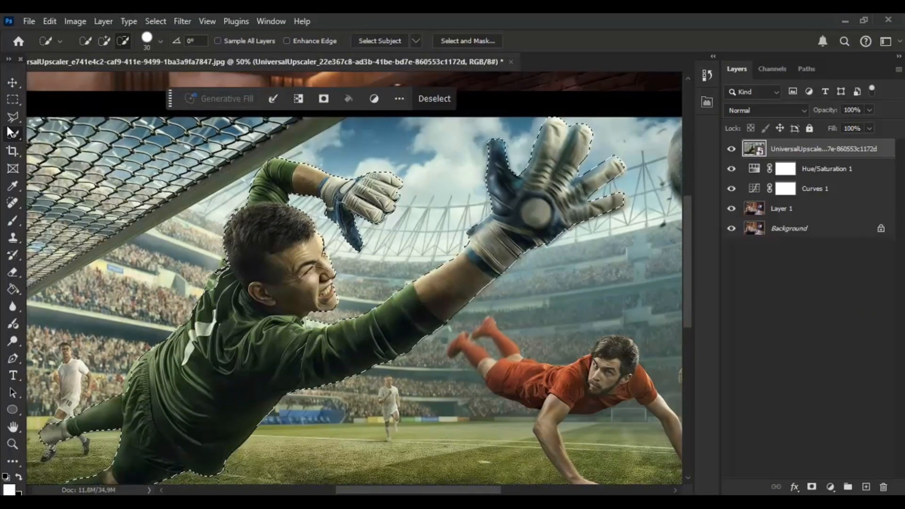
- Add the outstretched glove's thumb edge and the goalkeeper's back shoulder edge to the selection with the Polygonal Lasso
key("l")
left_click(487, 183)
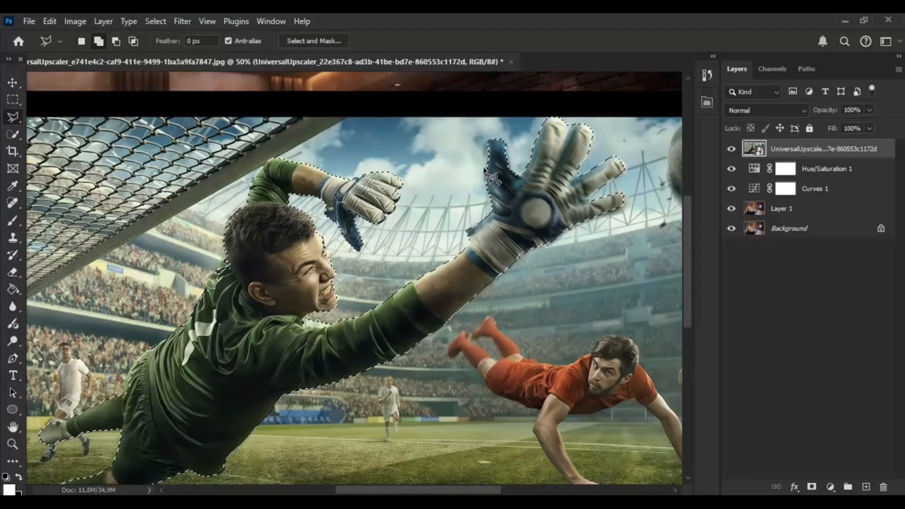
left_click(487, 183)
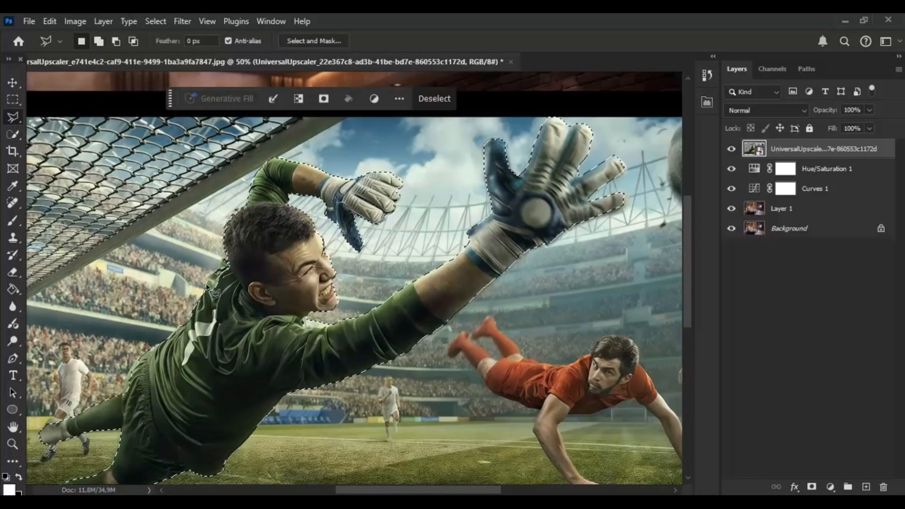
left_click(218, 294)
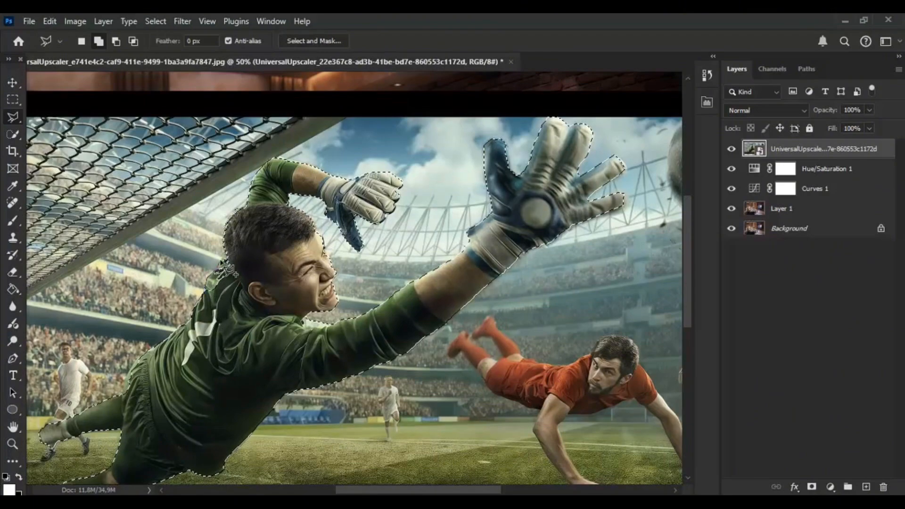
left_click(211, 314)
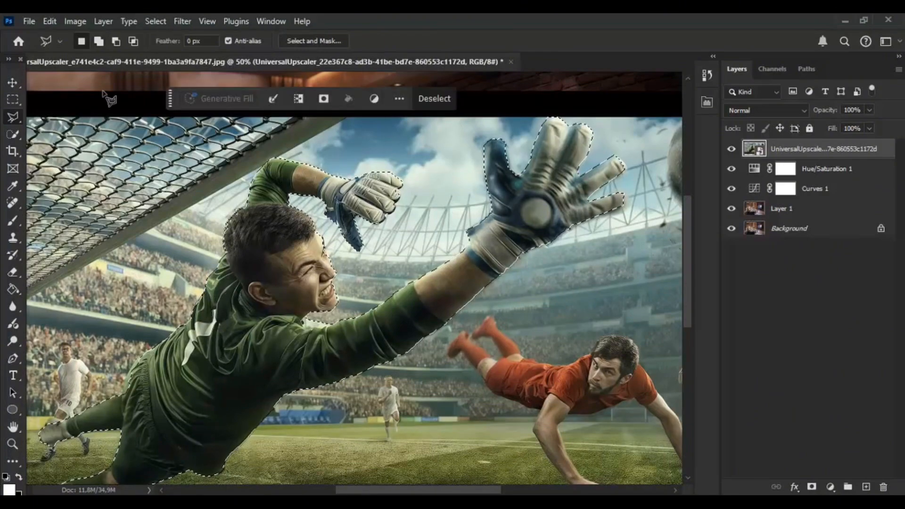
- Add the shirt area below the goalkeeper's chin to the selection with the Polygonal Lasso
left_click(14, 133)
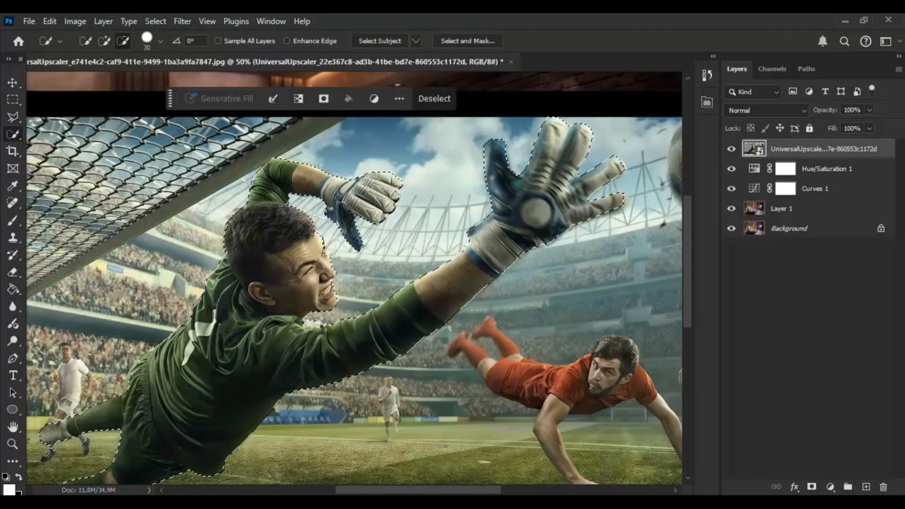
left_click(13, 118)
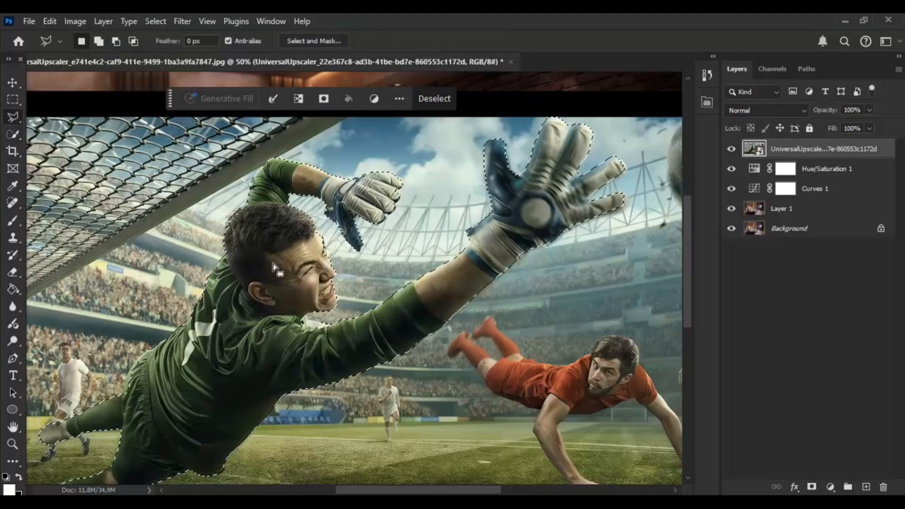
left_click(324, 336)
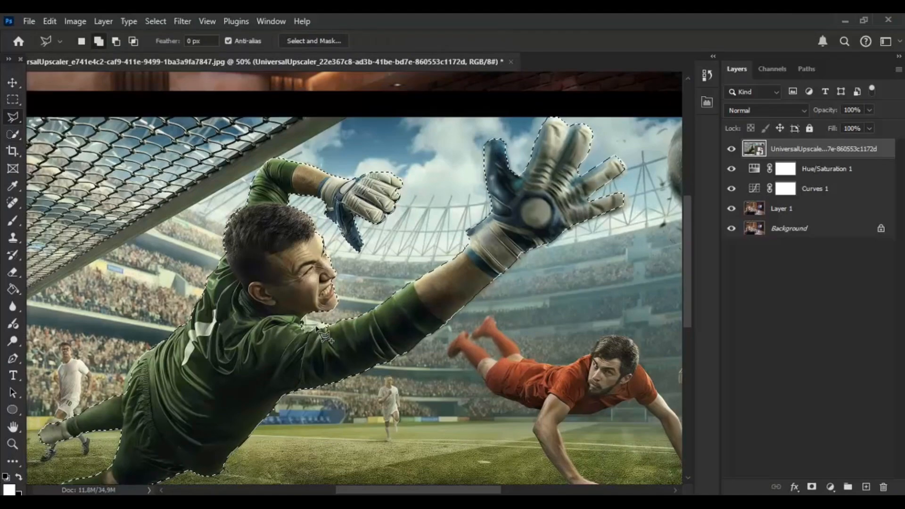
double_click(303, 339)
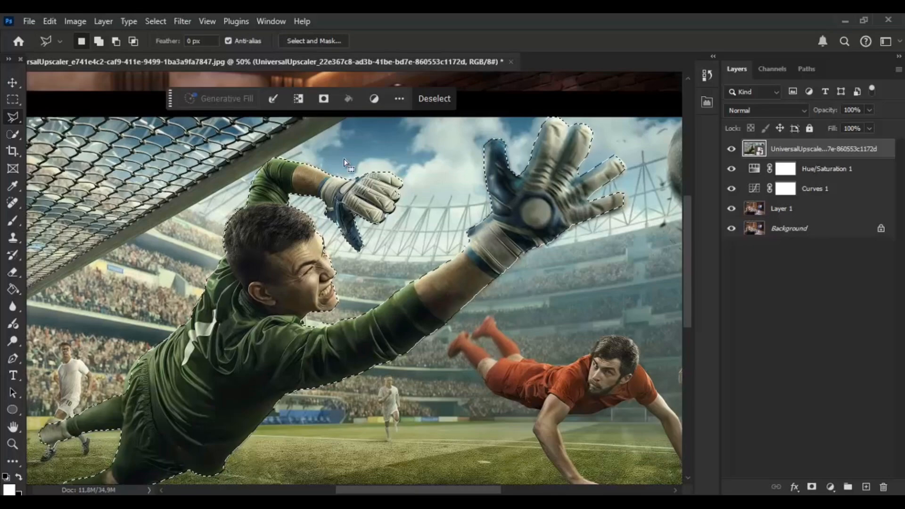
- Smooth the goalkeeper selection with a radius of 2 pixels
left_click(159, 23)
mouse_move(224, 222)
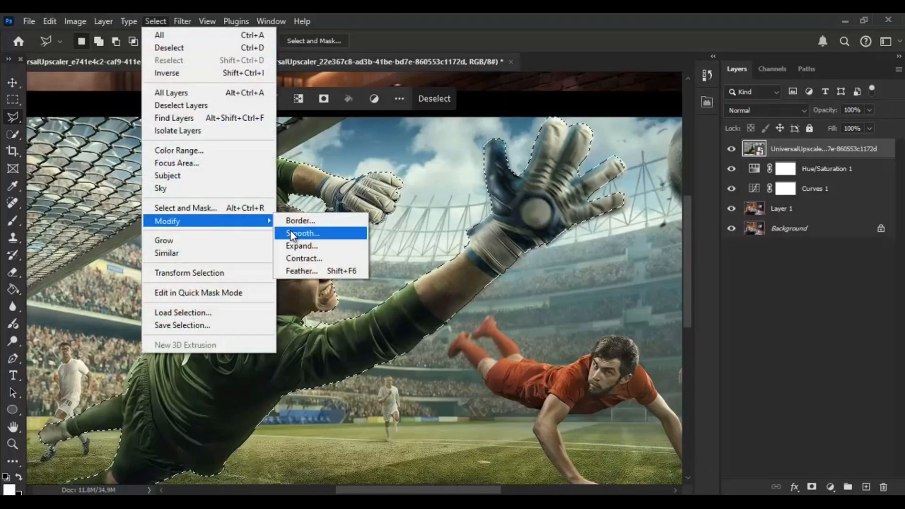
left_click(299, 235)
type("2")
key("Return")
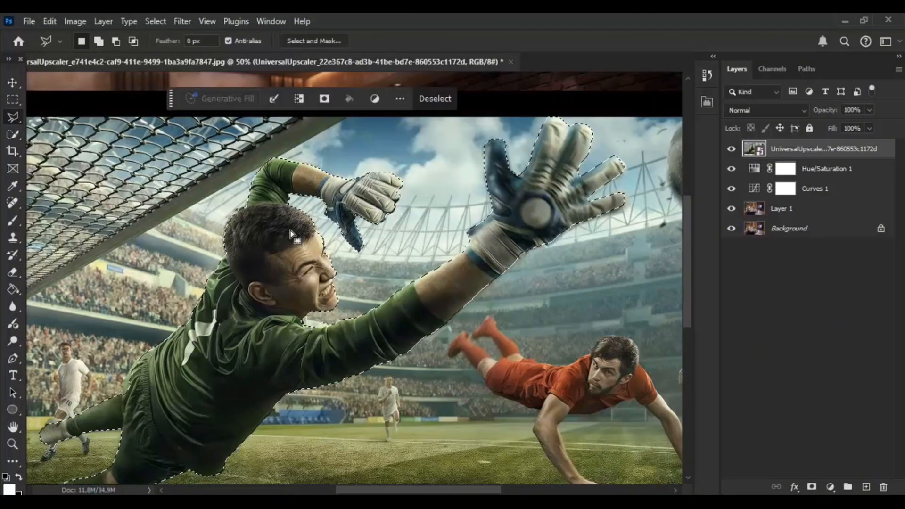
- Mask the football image layer to the goalkeeper selection and compare the scene with the layer hidden and shown
left_click(812, 487)
key("ctrl+minus")
key("ctrl+minus")
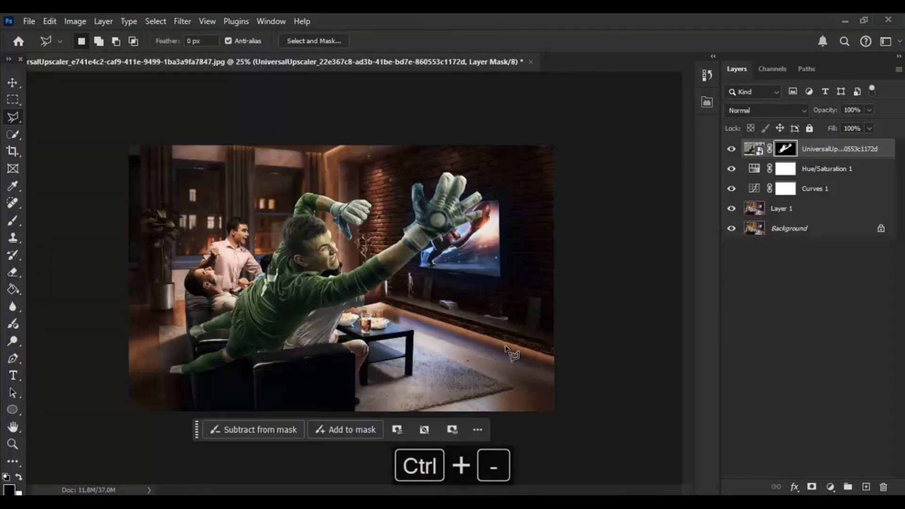
left_click(12, 83)
left_click(732, 149)
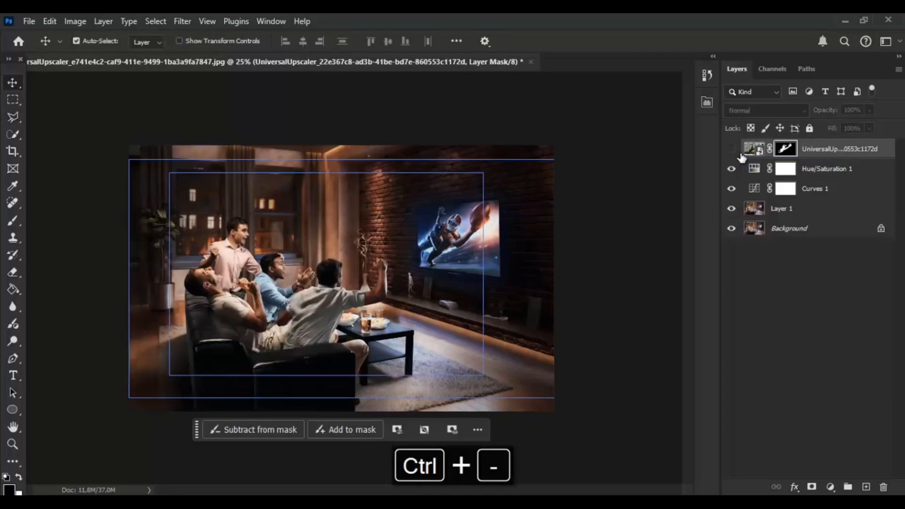
left_click(732, 150)
- Flip the goalkeeper image horizontally, scale it to about 60% and place it over the television
left_click(754, 149)
key("ctrl+t")
right_click(381, 271)
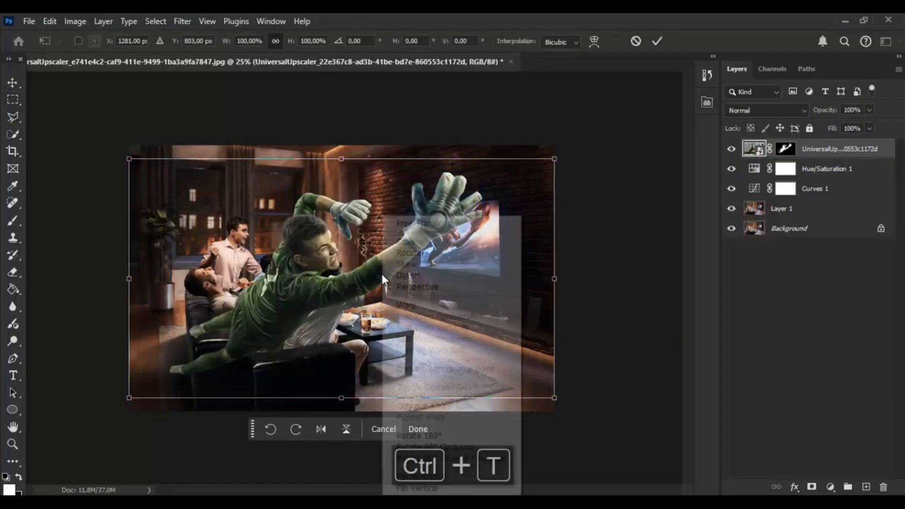
key("Escape")
left_click(435, 477)
left_click_drag(554, 395, 386, 303)
left_click_drag(316, 283, 489, 273)
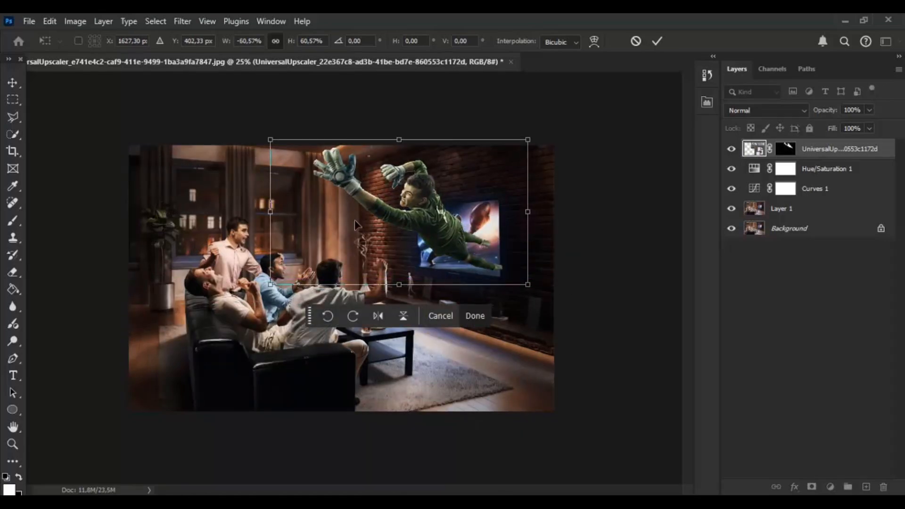
- Shrink the goalkeeper to about 45.5% width and 47.8% height, positioned with his legs over the television screen
left_click_drag(274, 213, 284, 213)
left_click_drag(525, 142, 491, 162)
left_click_drag(425, 190, 450, 192)
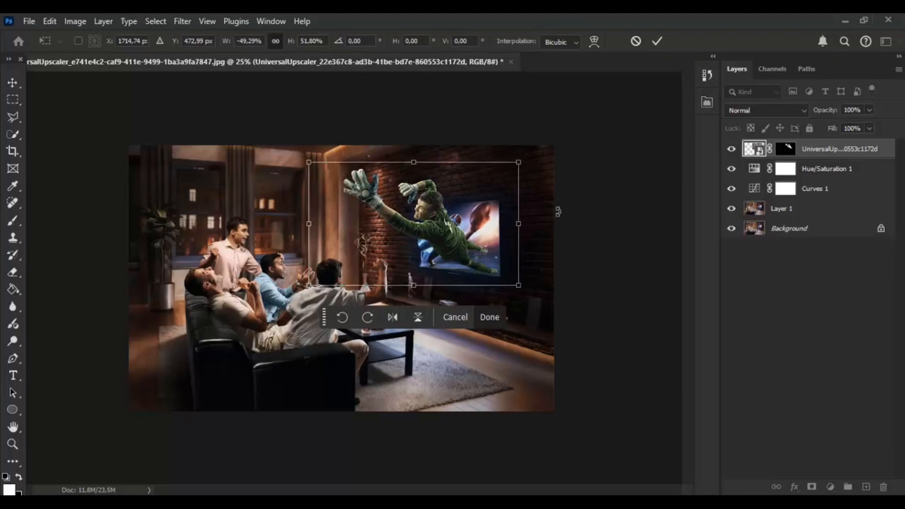
left_click_drag(486, 200, 490, 211)
left_click_drag(522, 171, 486, 175)
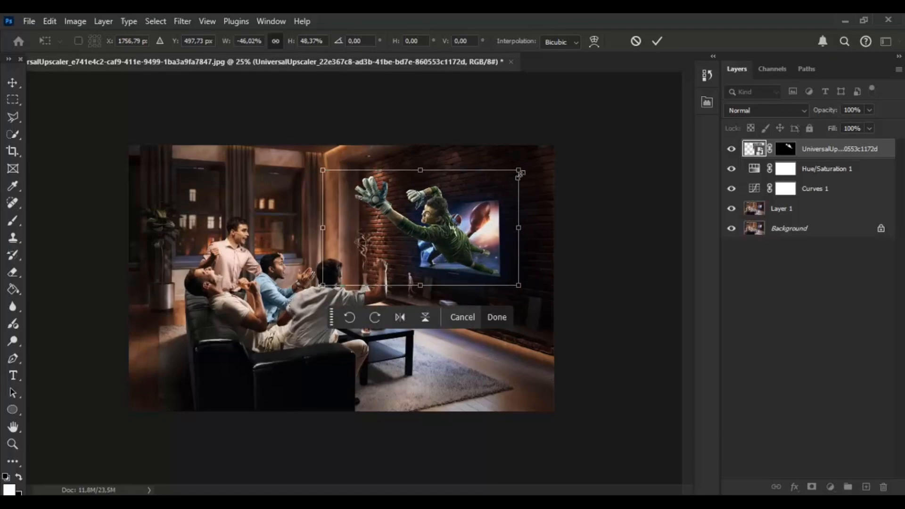
left_click_drag(518, 173, 515, 172)
left_click_drag(480, 211, 483, 213)
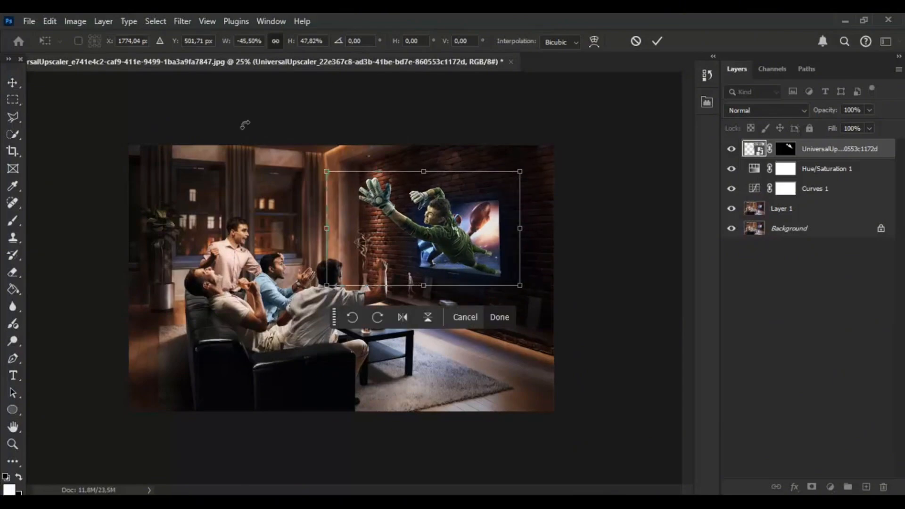
left_click(13, 83)
- Scale the goalkeeper down further to about 89% and align his feet with the television screen's lower right corner
key("ctrl+plus")
key("ctrl+plus")
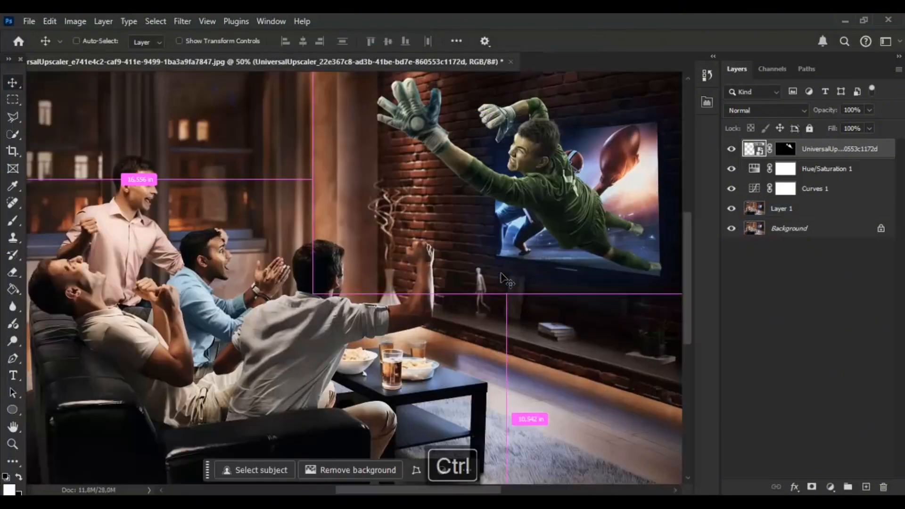
left_click_drag(557, 216, 551, 219)
key("ctrl+t")
left_click_drag(308, 294, 344, 279)
left_click_drag(508, 223, 504, 233)
left_click_drag(524, 197, 554, 194)
key("Return")
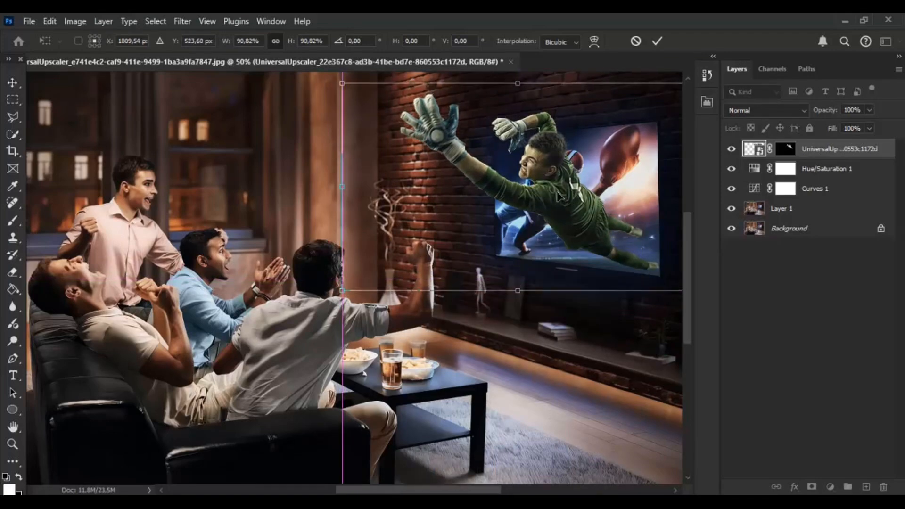
left_click_drag(341, 292, 348, 288)
left_click_drag(605, 230, 607, 237)
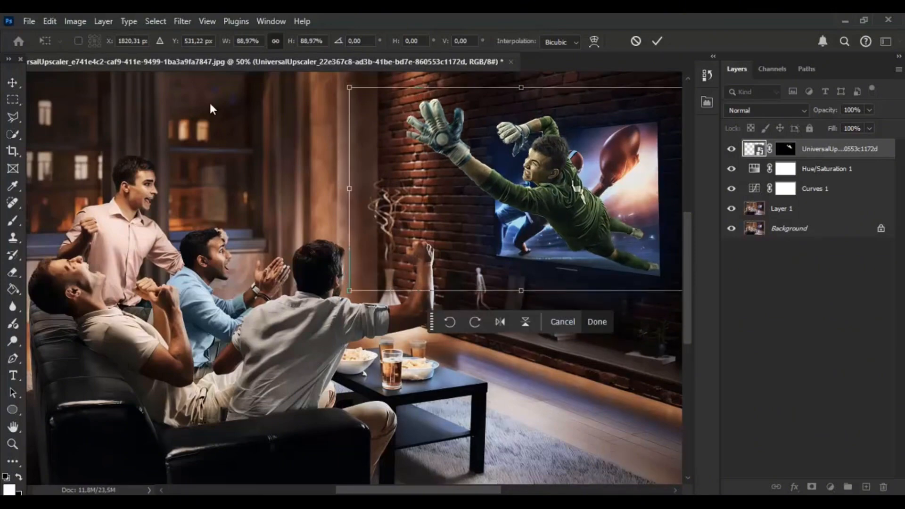
key("Return")
- Hide the goalkeeper layer and add a new empty layer directly above Hue/Saturation 1
left_click(731, 149)
left_click(825, 206)
left_click(825, 169)
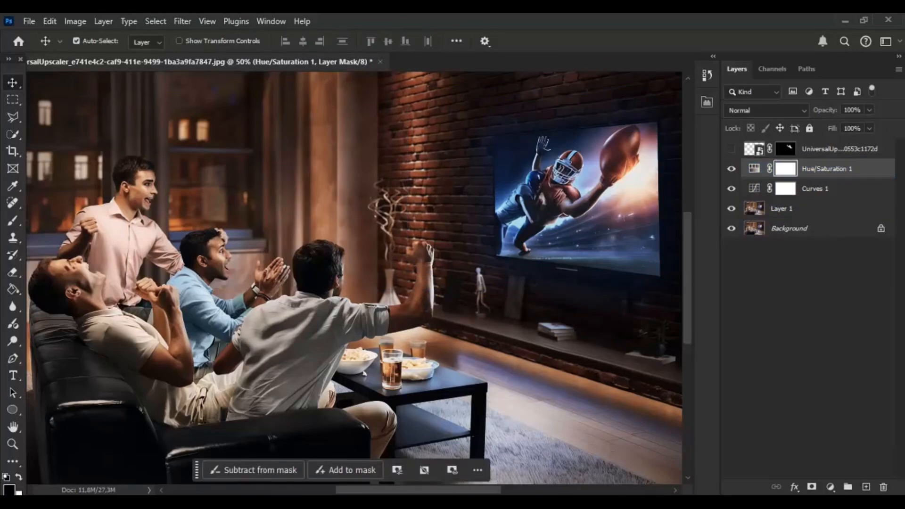
left_click(866, 486)
- Outline the television screen's four corners with a closed Polygonal Lasso selection on Layer 2
left_click(12, 116)
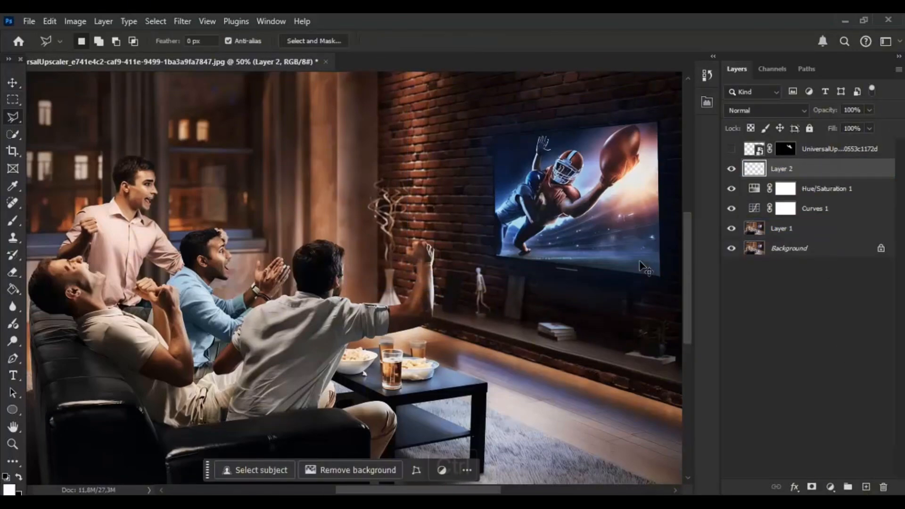
key("ctrl+plus")
left_click_drag(441, 490, 474, 491)
left_click_drag(688, 290, 688, 282)
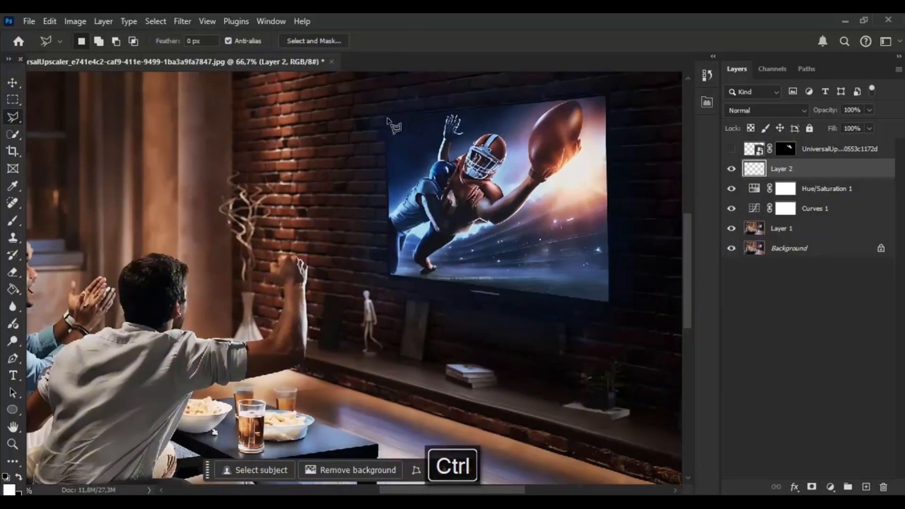
left_click(386, 118)
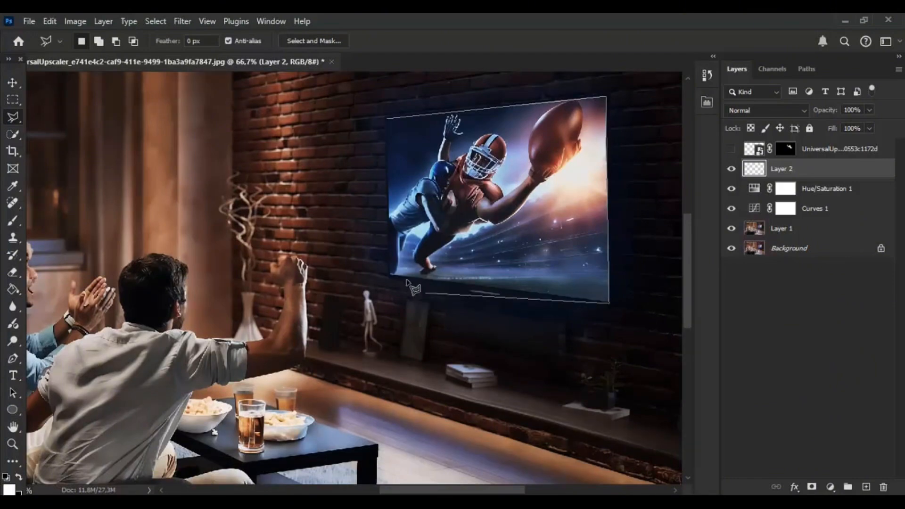
left_click(387, 119)
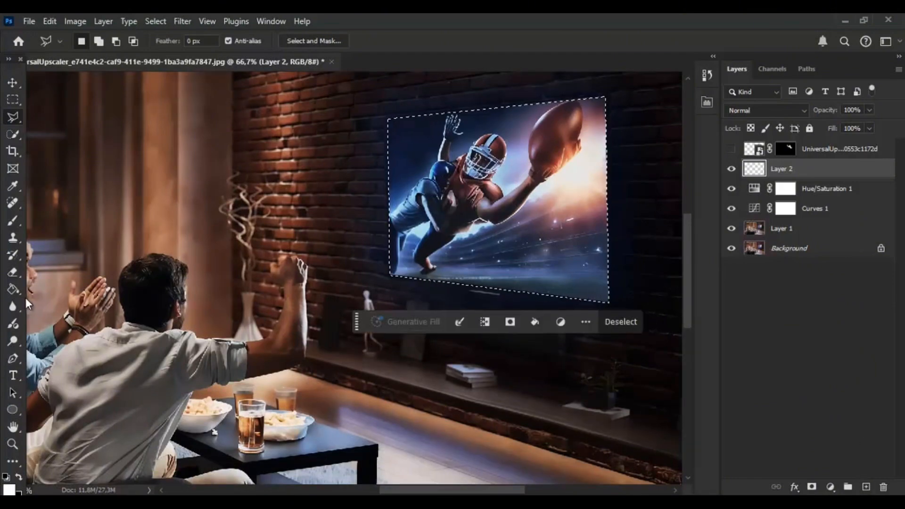
- Fill the television screen selection on Layer 2 with white and clear the selection
left_click(14, 290)
left_click(550, 218)
key("ctrl+d")
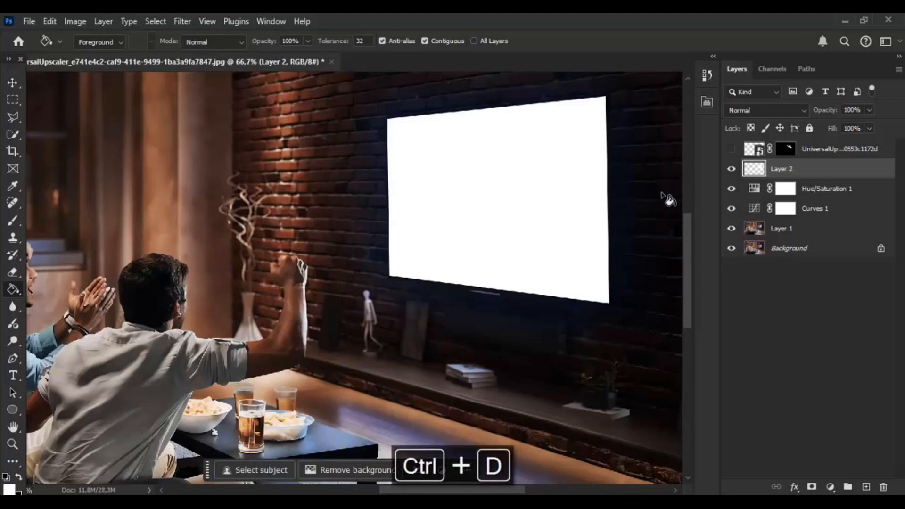
- Show the goalkeeper layer and, within a selection loaded from Layer 2, paint its mask white to reveal the stadium inside the television screen
left_click(730, 150)
left_click(754, 168, "ctrl")
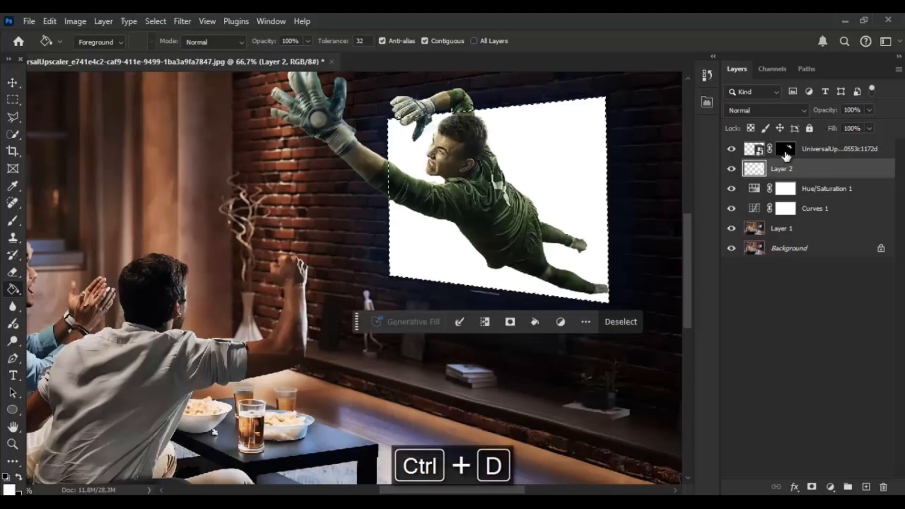
left_click(785, 149)
key("b")
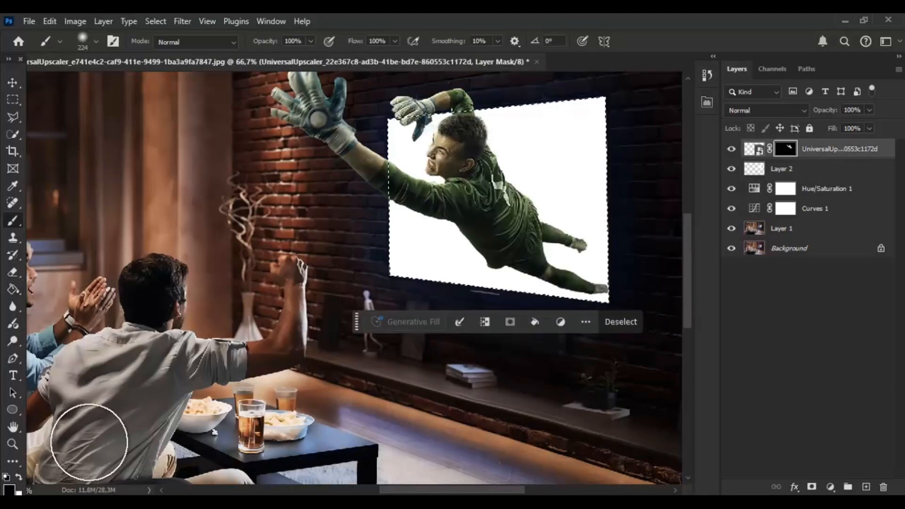
key("x")
mouse_move(380, 262)
left_mouse_down()
mouse_move(426, 203)
mouse_move(596, 283)
mouse_move(430, 218)
mouse_move(414, 151)
mouse_move(637, 304)
mouse_move(593, 282)
mouse_move(579, 206)
mouse_move(412, 153)
mouse_move(637, 237)
left_mouse_up()
key("ctrl+d")
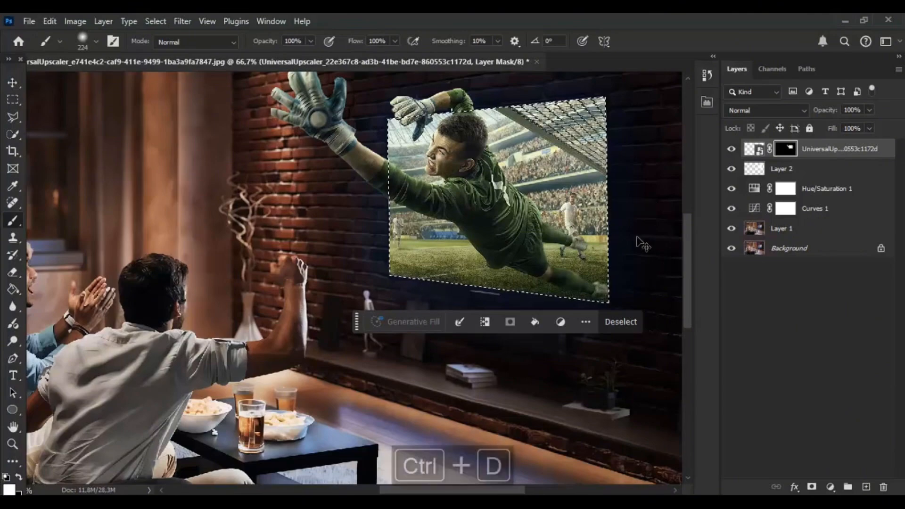
- Add a new layer above Layer 1, fill it with dark green sampled from the television picture, and set its blend mode to Color
key("ctrl+minus")
key("ctrl+minus")
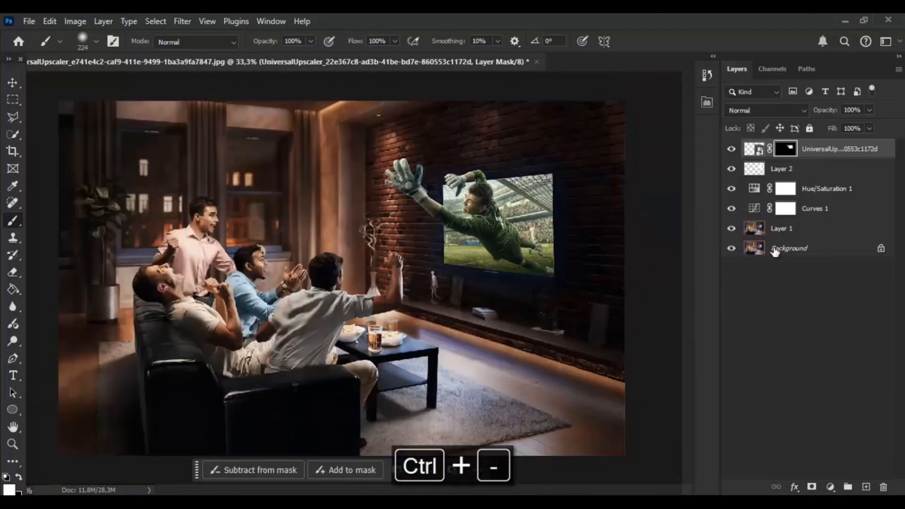
left_click(792, 248)
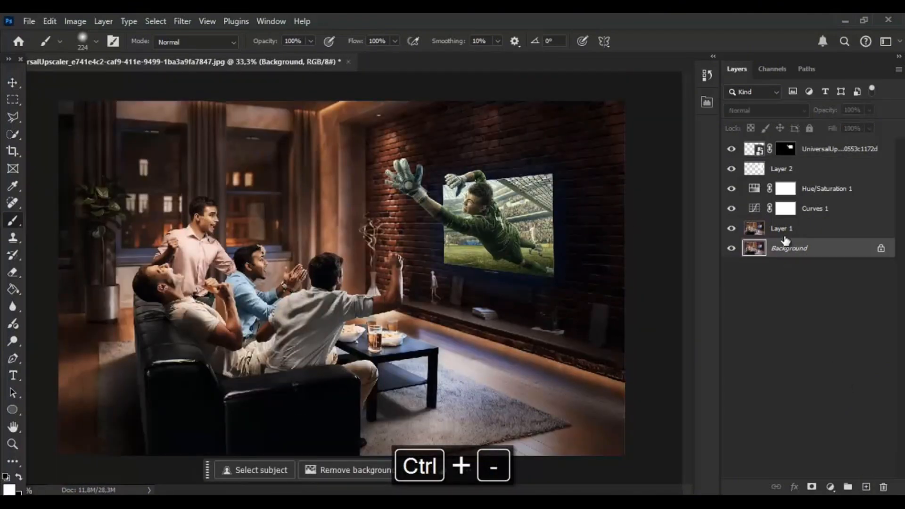
left_click(786, 236)
left_click(865, 487)
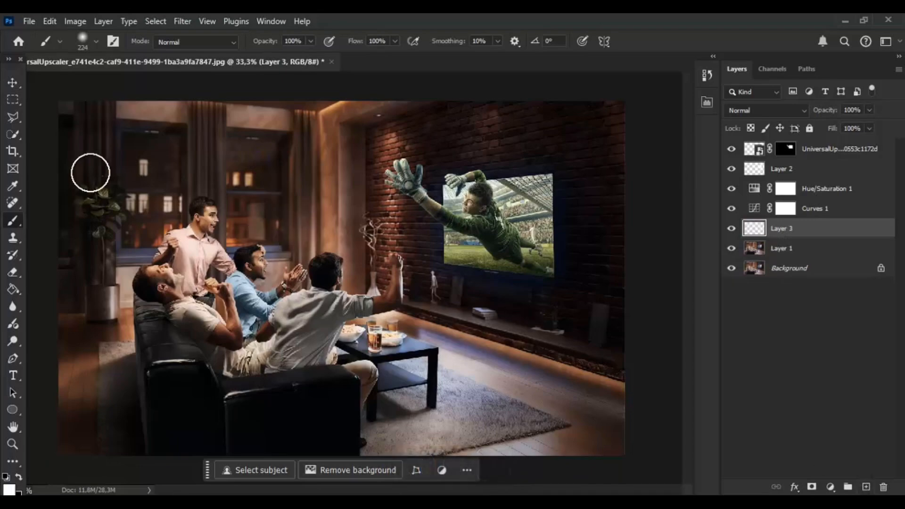
left_click(13, 186)
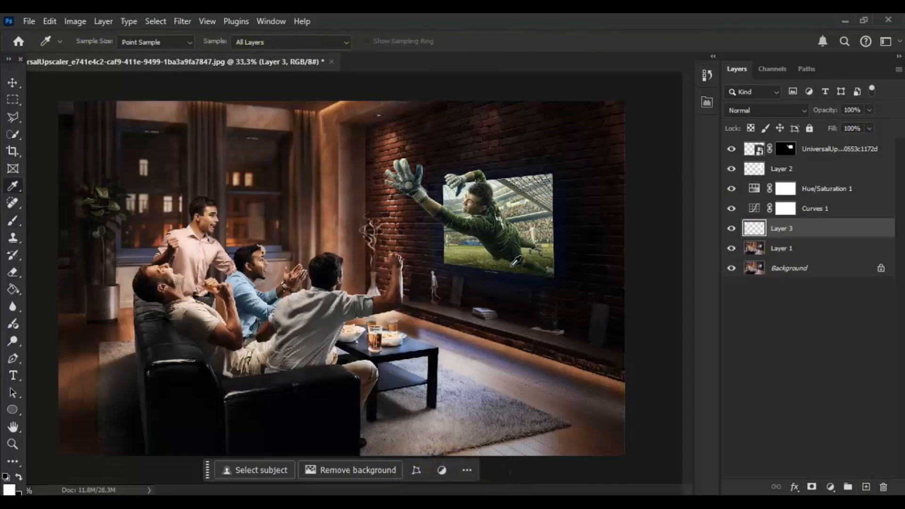
left_click(13, 289)
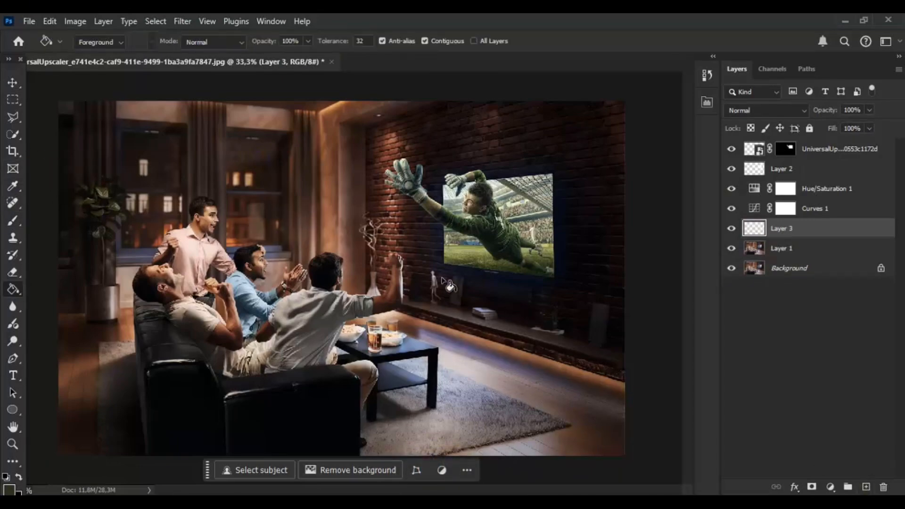
left_click(453, 284)
left_click(788, 110)
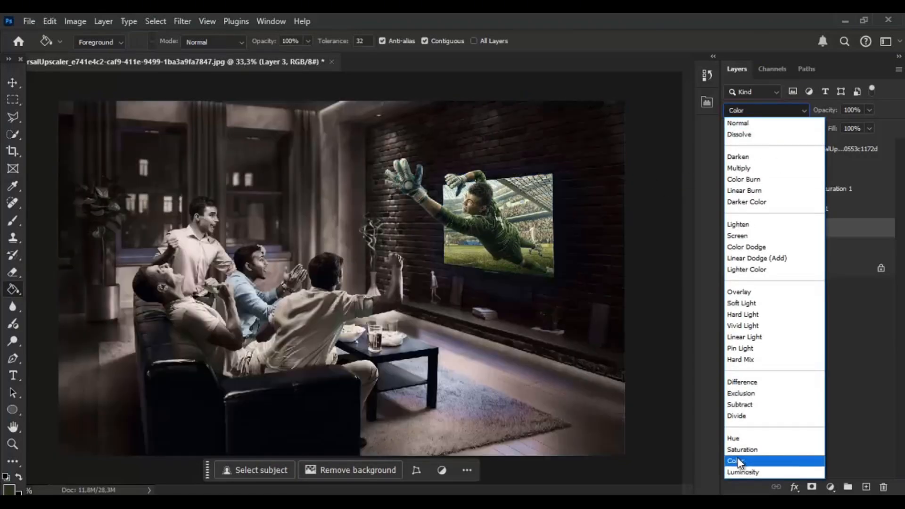
left_click(740, 461)
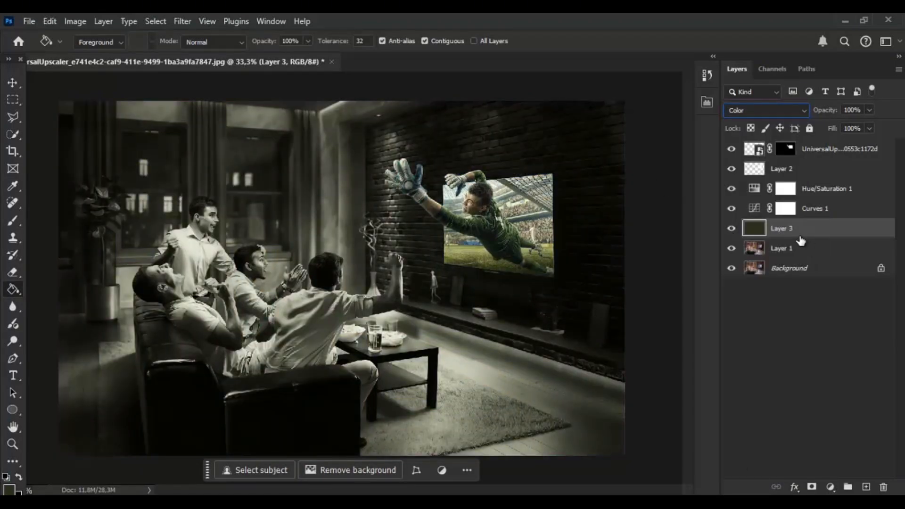
- Give Layer 3 a black mask, paint it white around the television to tint the wall, and lower the layer's opacity to 49%
left_click(812, 487)
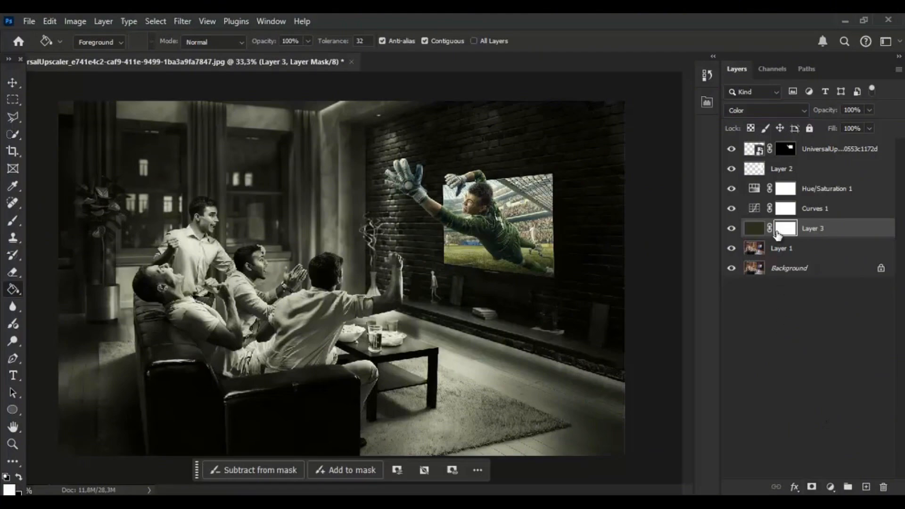
key("ctrl+i")
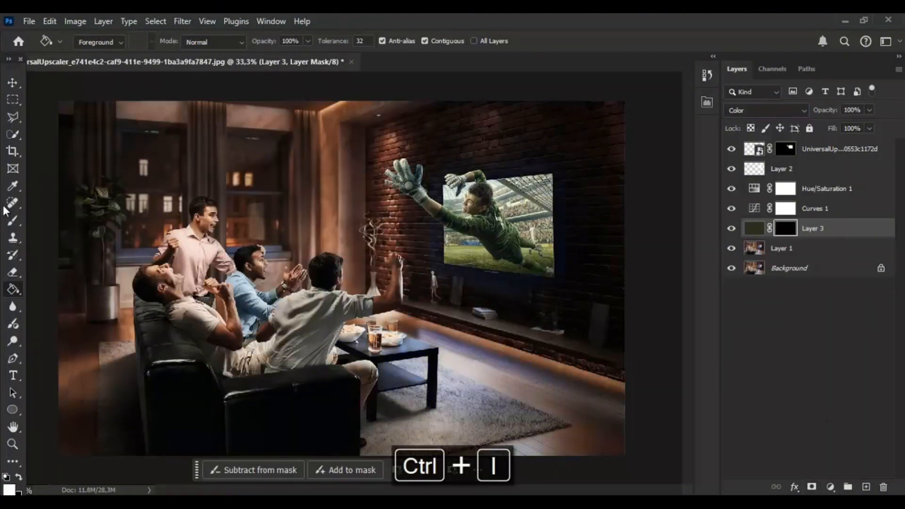
left_click(12, 222)
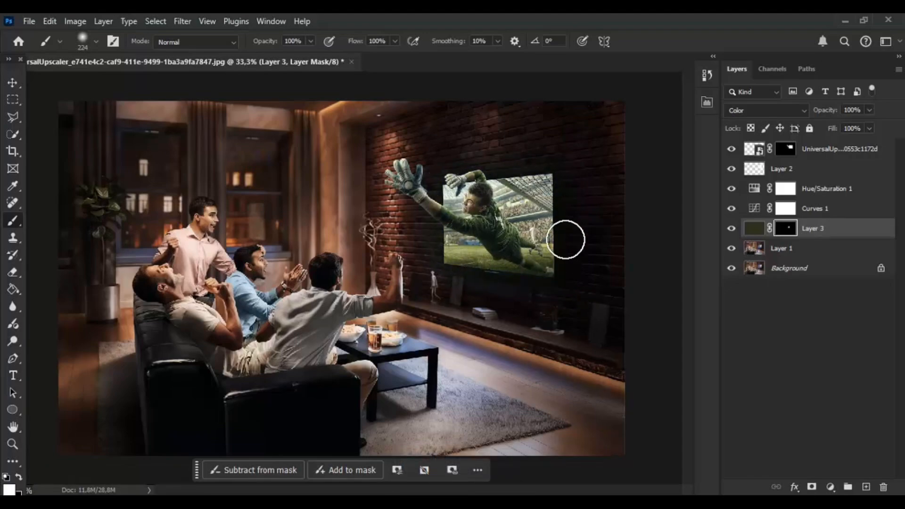
left_click(866, 112)
left_click(836, 123)
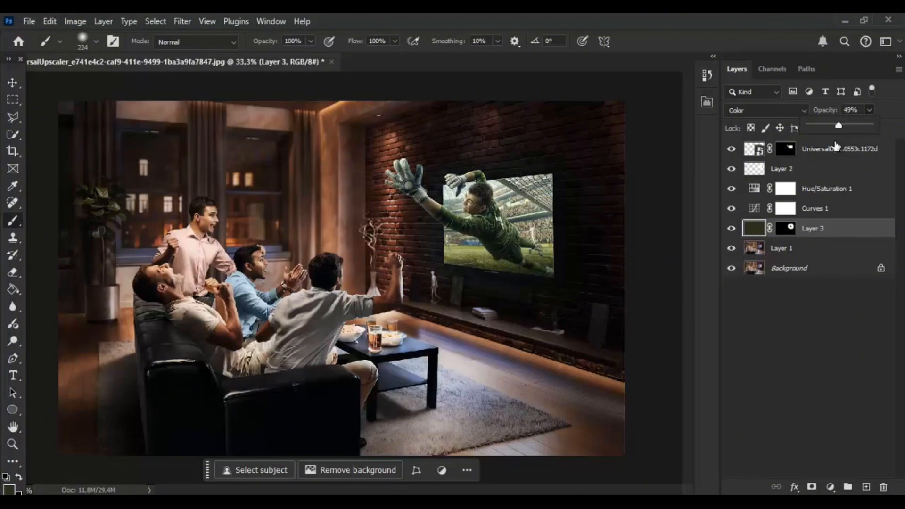
- Compare the scene with and without the goalkeeper, and duplicate the goalkeeper layer
left_click(755, 151)
left_click(732, 151)
left_click(732, 151)
left_click(732, 151)
left_click(732, 151)
key("ctrl+j")
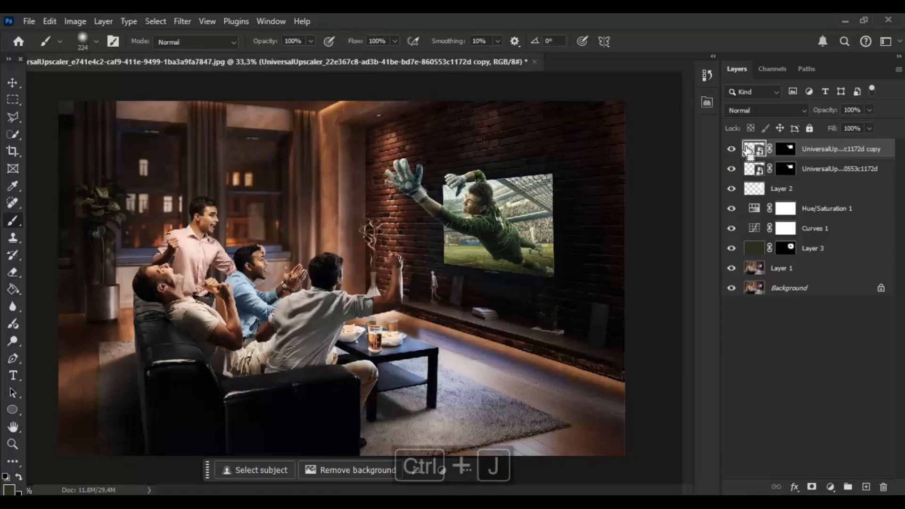
- Add an empty layer above the goalkeeper copy and merge the two into a single pixel layer
left_click(184, 22)
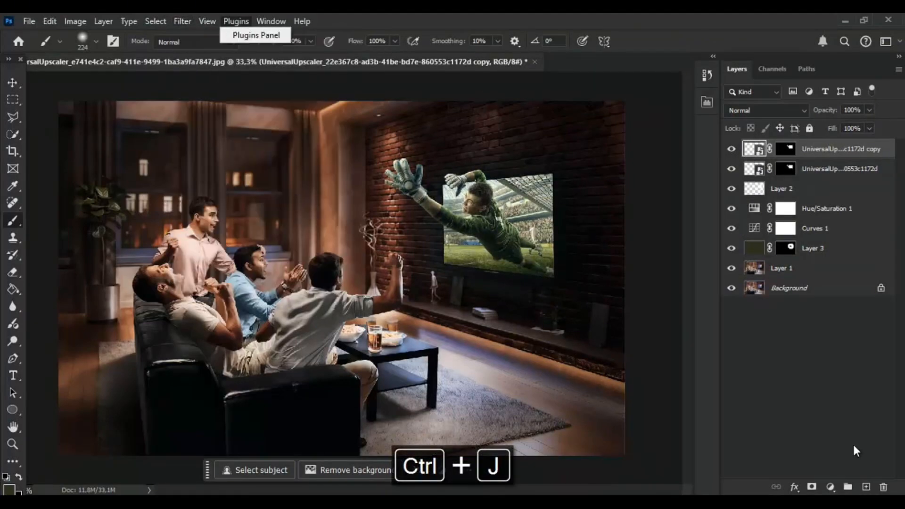
left_click(864, 489)
left_click(791, 169, "ctrl")
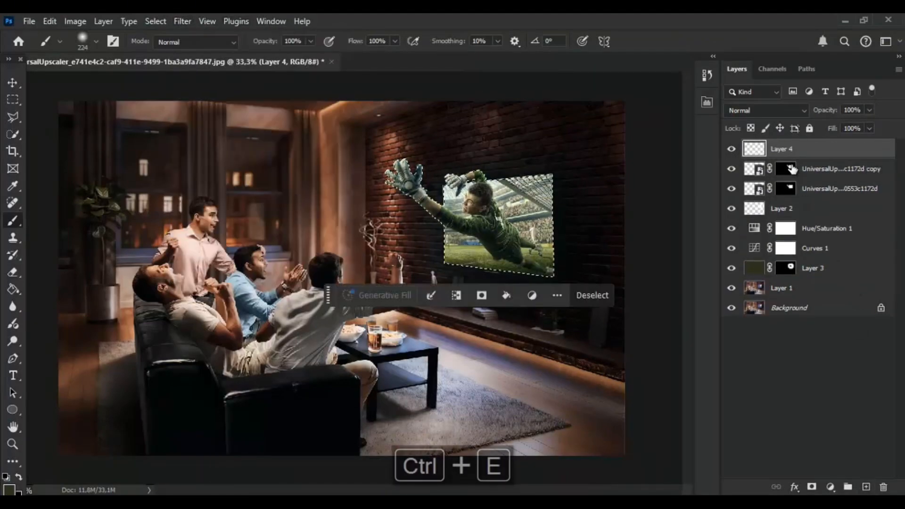
key("ctrl+d")
left_click_drag(792, 169, 803, 167)
left_click(798, 150, "ctrl")
key("ctrl+e")
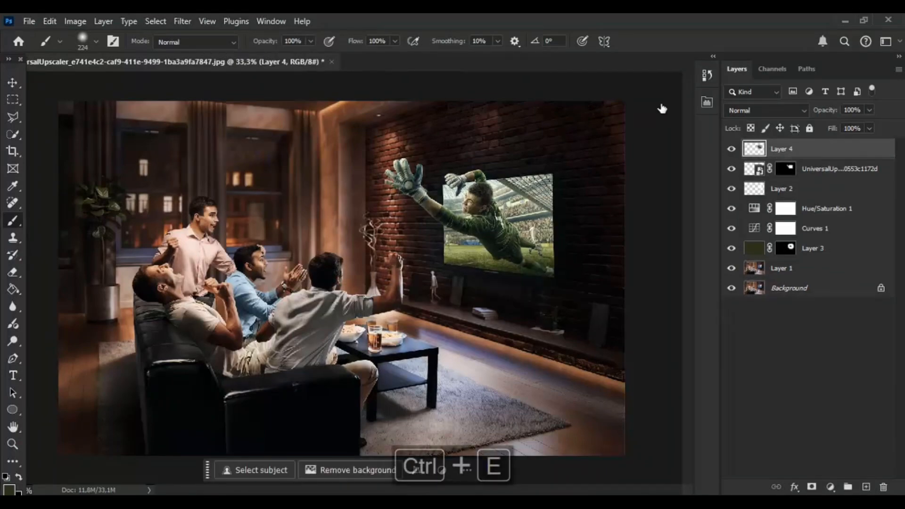
- Apply Motion Blur to Layer 4 with an angle of -15° and a distance of 117 pixels
left_click(182, 22)
mouse_move(215, 173)
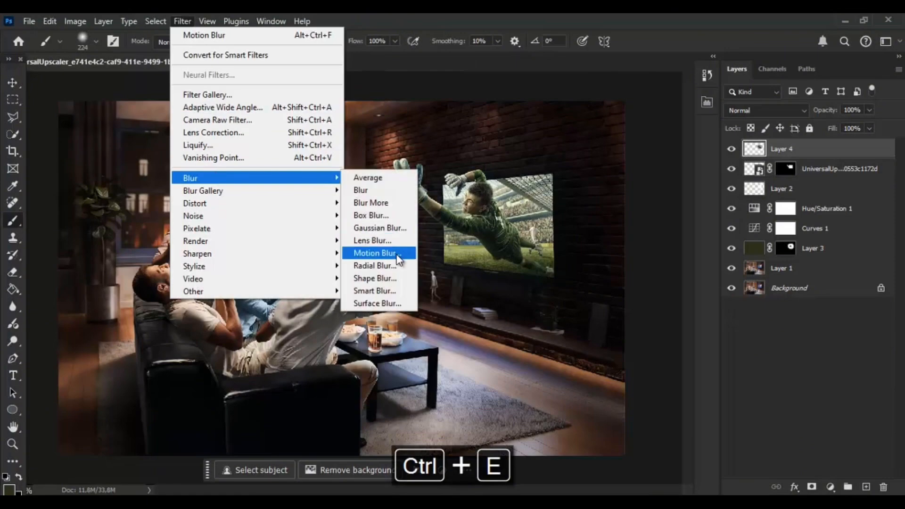
left_click(373, 254)
left_click_drag(659, 330, 666, 330)
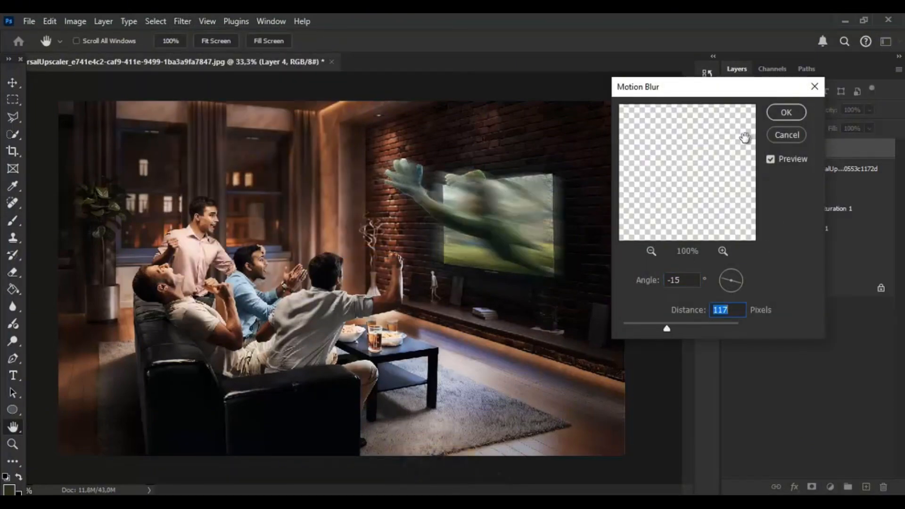
left_click(787, 112)
- Hide the blurred Layer 4 behind a black mask and set the brush to 19% opacity and a size of 92
left_click(812, 488)
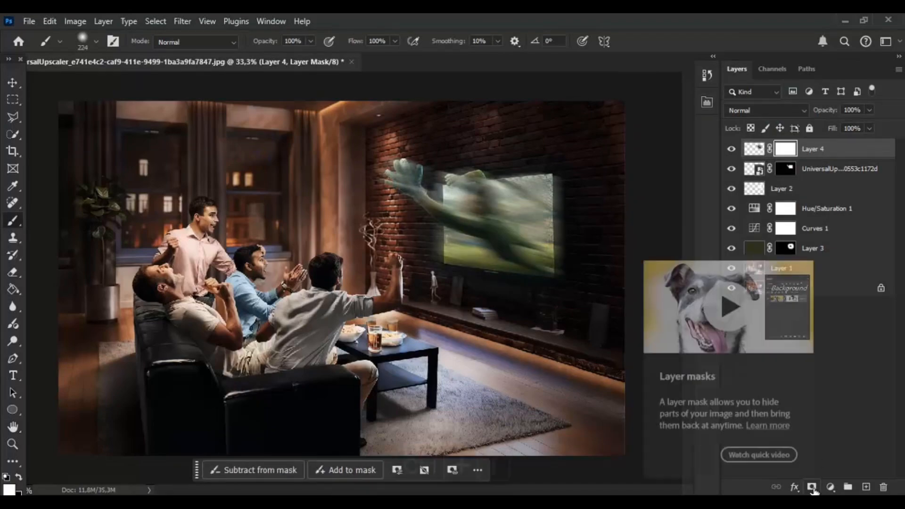
key("ctrl+i")
left_click(310, 41)
left_click(261, 56)
right_click(504, 216, "alt")
left_click_drag(504, 215, 476, 216)
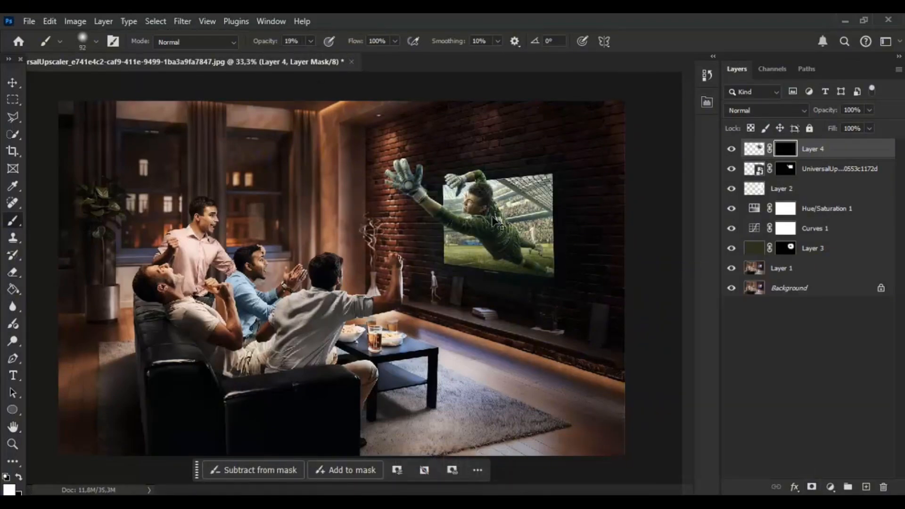
- Paint Layer 4's mask with the soft white brush over the goalkeeper's glove, arm and body edges to partly reveal the motion blur
key("ctrl+plus")
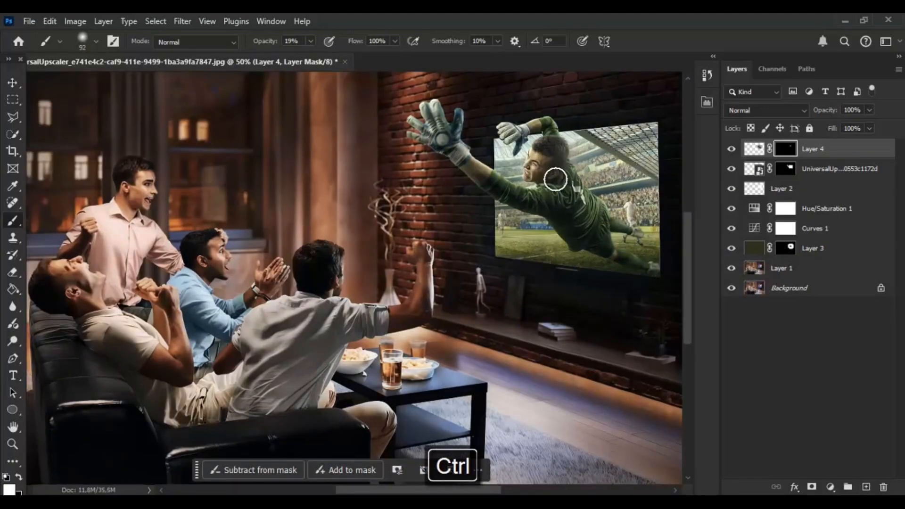
mouse_move(467, 162)
left_mouse_down()
mouse_move(437, 149)
mouse_move(429, 120)
left_mouse_up()
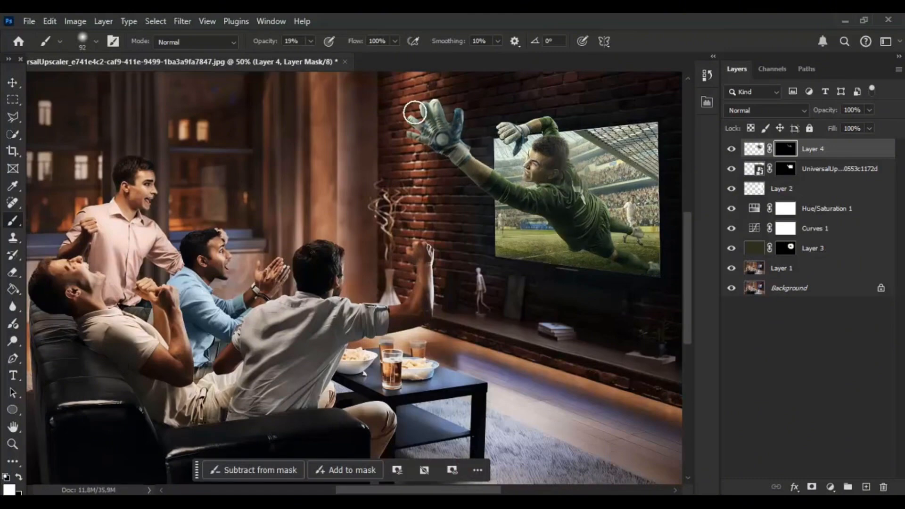
key("ctrl+z")
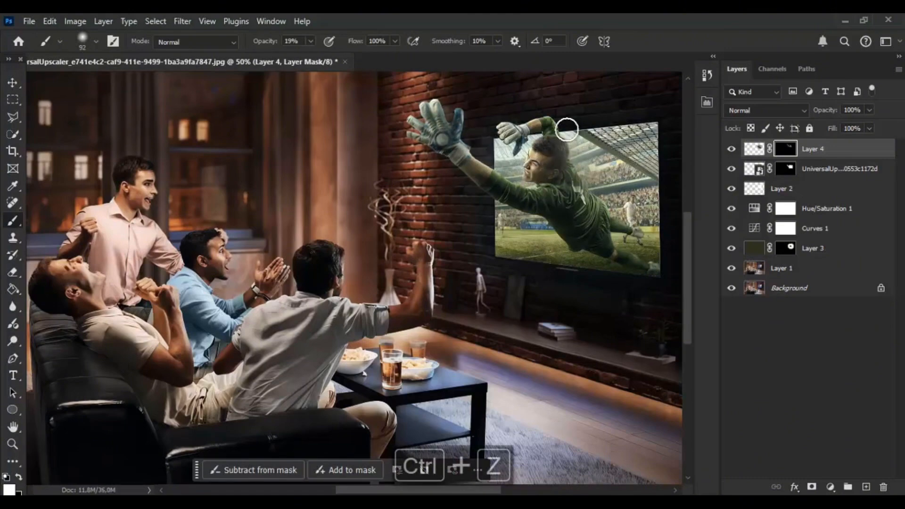
left_click_drag(417, 139, 437, 149)
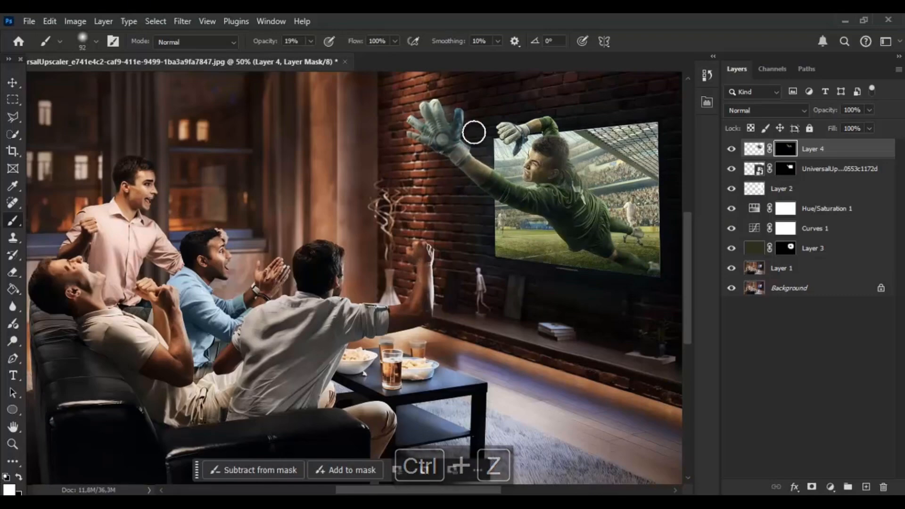
key("ctrl+minus")
key("ctrl+plus")
key("ctrl+plus")
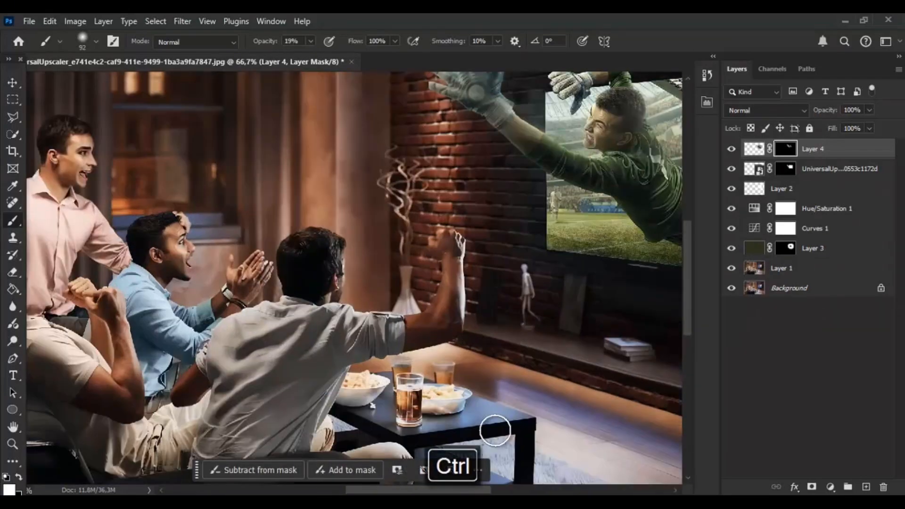
left_click_drag(434, 488, 463, 489)
left_click_drag(686, 293, 686, 281)
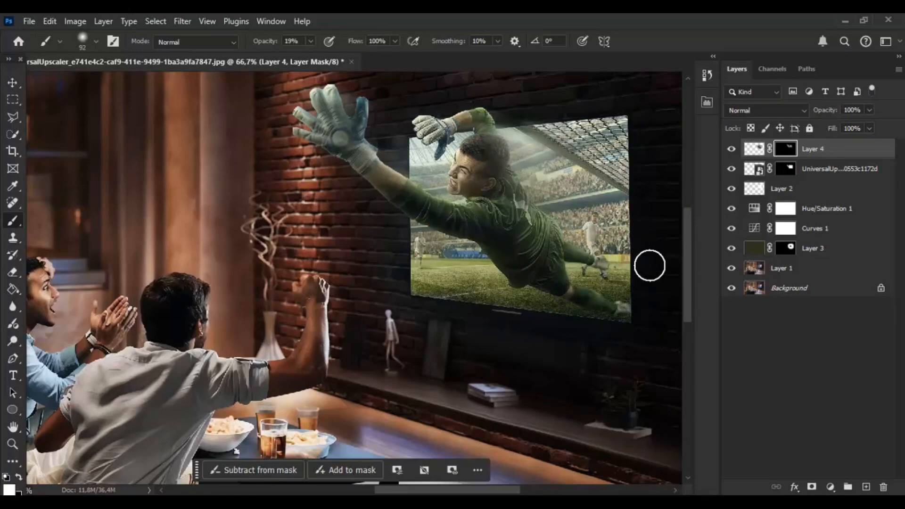
key("ctrl+minus")
key("ctrl+minus")
key("ctrl+plus")
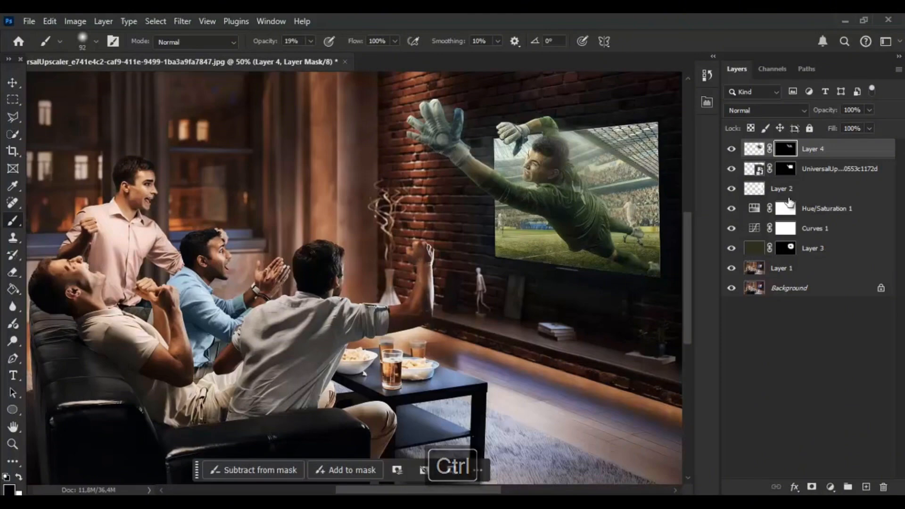
- Select the goalkeeper layer below Layer 4 and check its effect by toggling its visibility
left_click(739, 175)
left_click(732, 170)
left_click(732, 170)
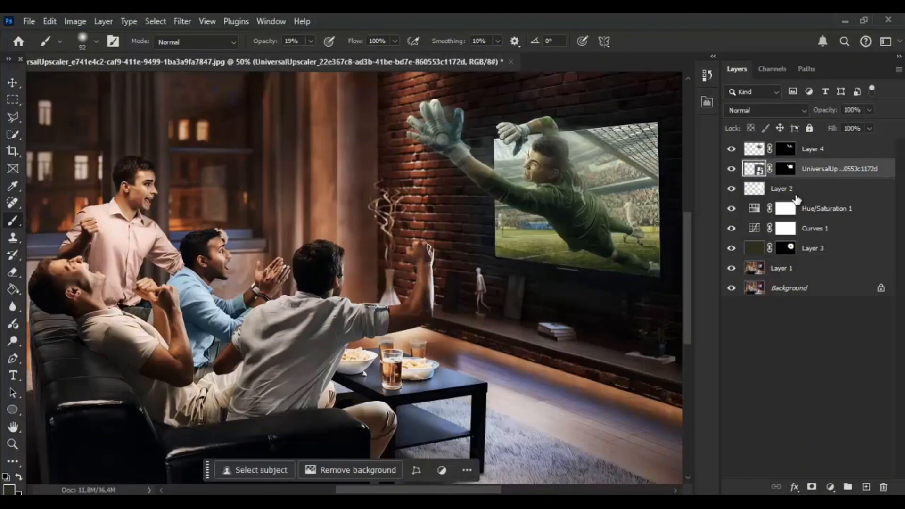
- Add a new layer above Layer 2 and paint a soft black shadow at 19% brush opacity around the goalkeeper's outstretched arm
left_click(796, 194)
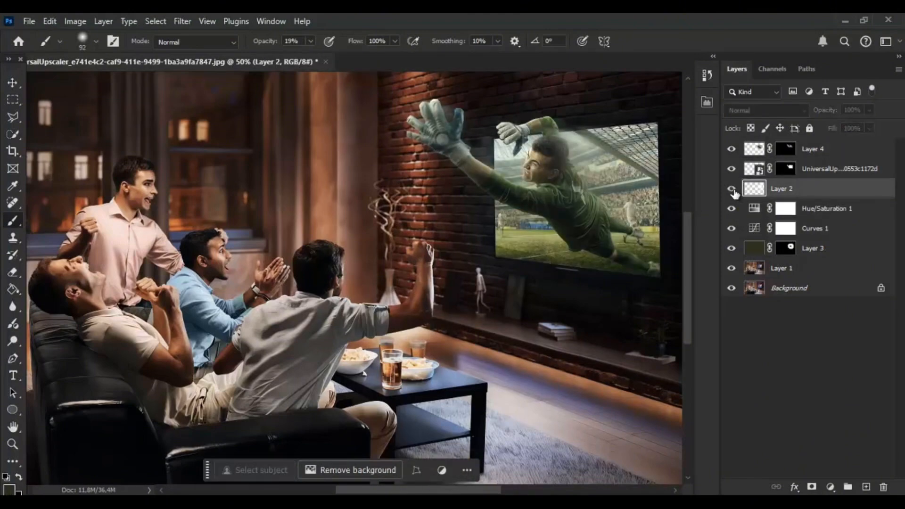
left_click(866, 485)
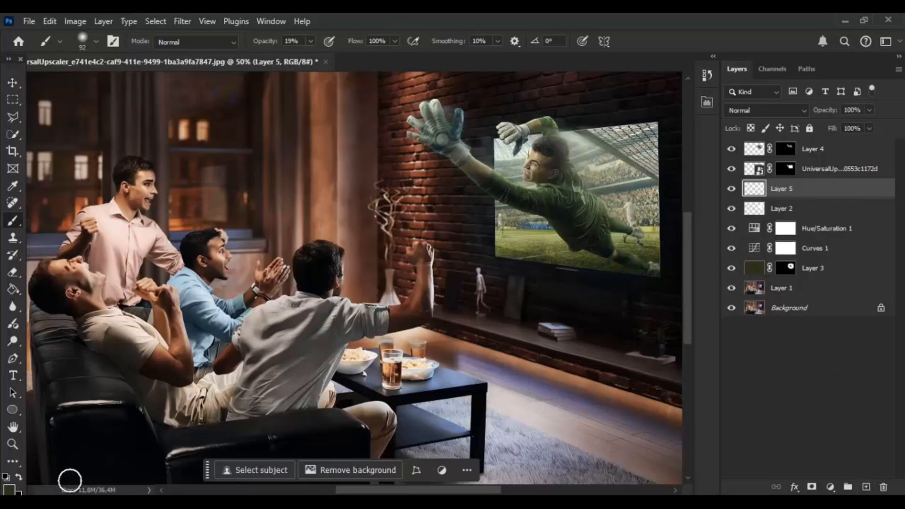
left_click_drag(452, 154, 444, 154)
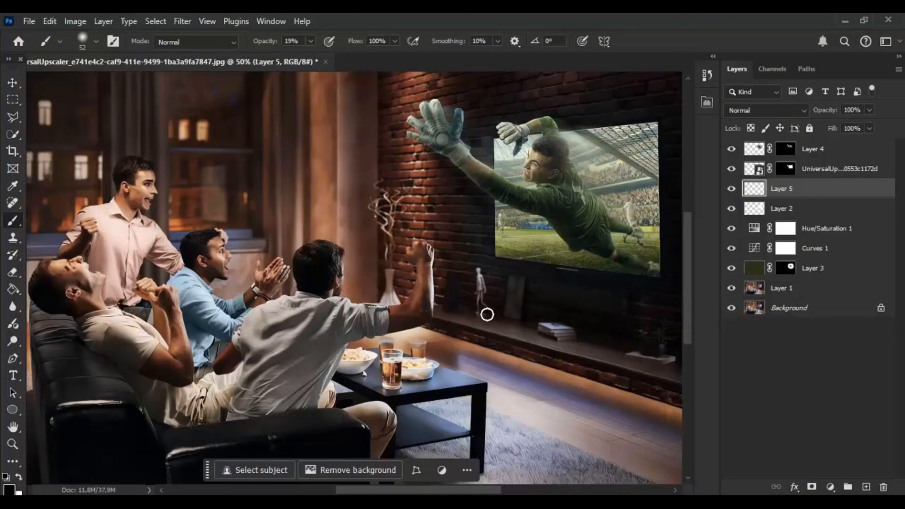
- Place the Pngtree soccer ball image above Layer 5, shift it up and to the left, and start a free transform on it
left_click(343, 500)
left_click_drag(637, 231, 443, 288)
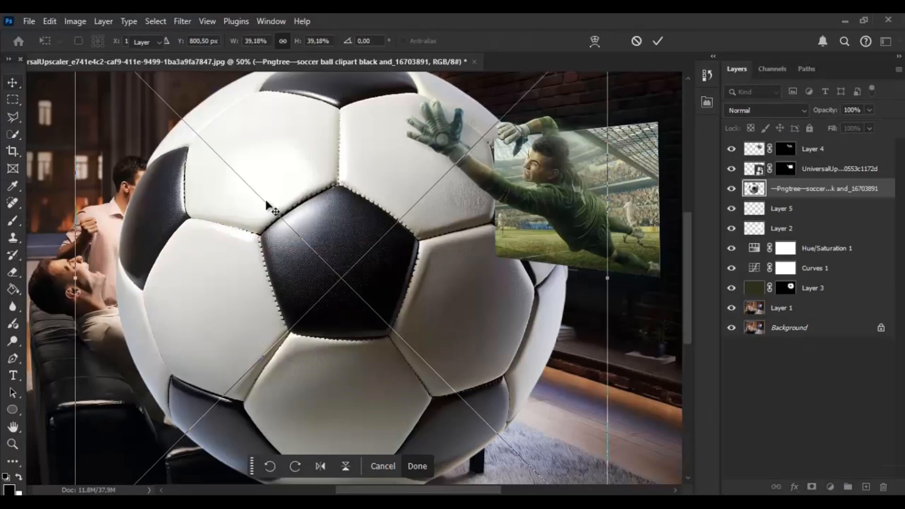
key("Return")
key("ctrl+minus")
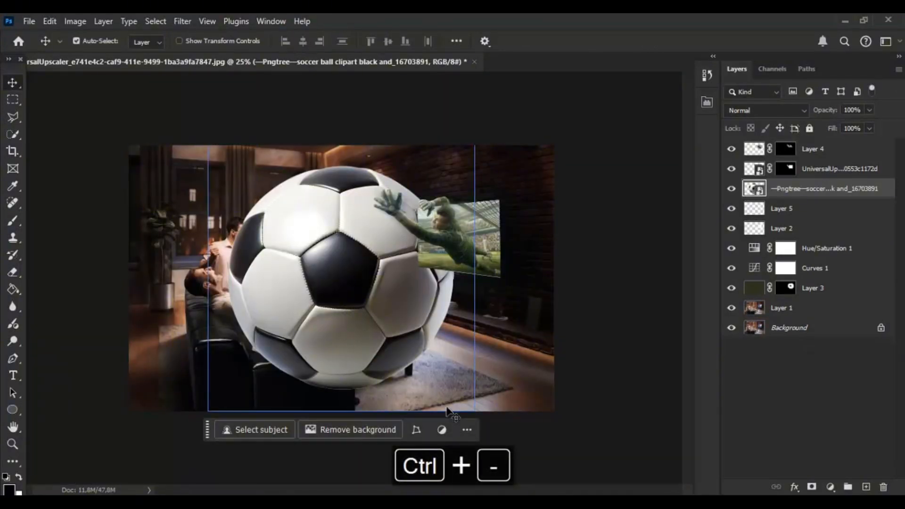
left_click_drag(372, 283, 348, 264)
key("ctrl+t")
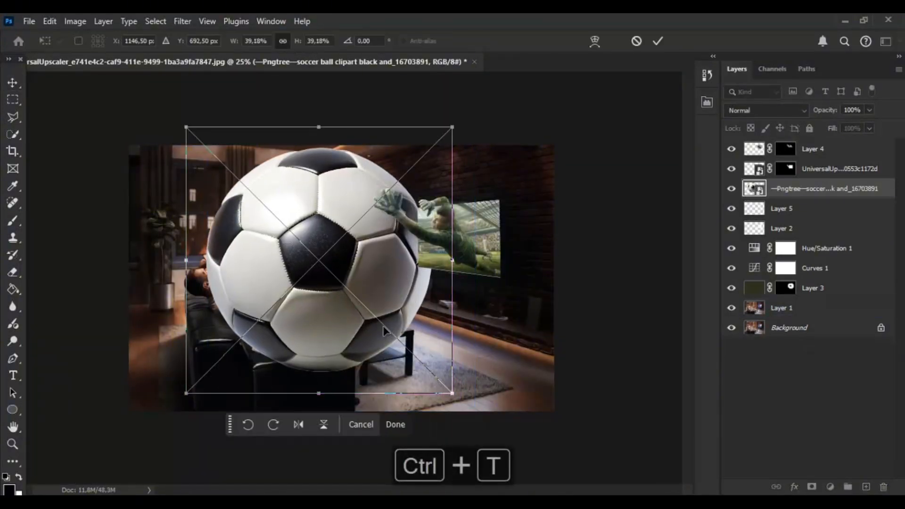
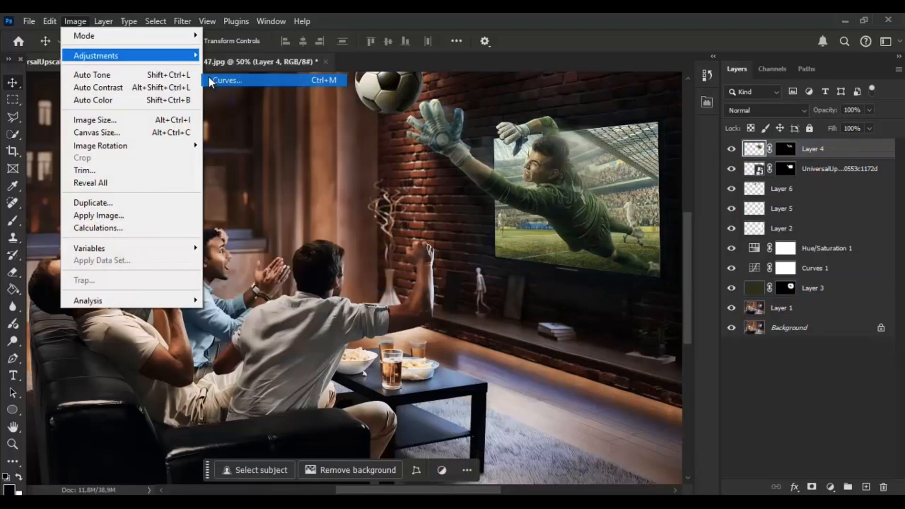
- Adjust the tones of Layer 4 with Curves
left_click_drag(434, 100, 750, 174)
left_click_drag(813, 348, 804, 306)
left_click(801, 312)
left_click_drag(748, 177, 601, 177)
left_click(883, 205)
- Apply Hue/Saturation to Layer 4, raising its saturation and slightly adjusting its lightness
left_click(75, 21)
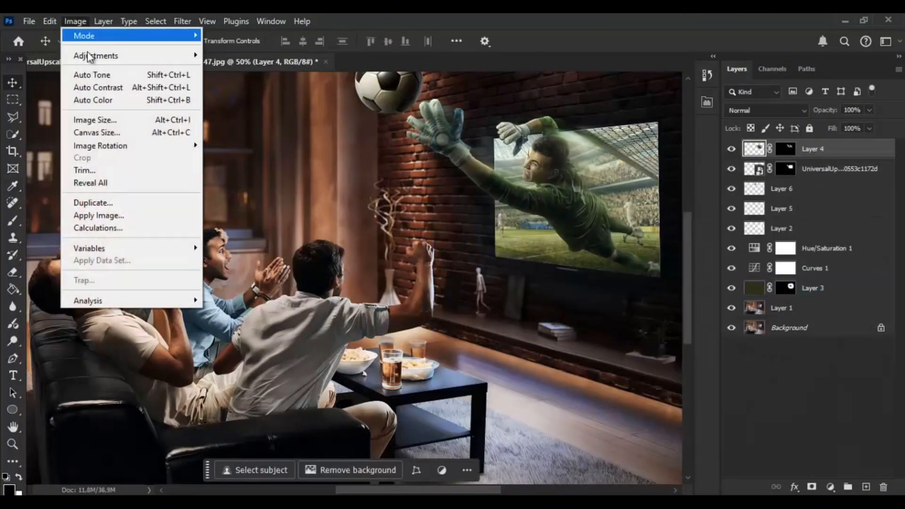
mouse_move(97, 56)
left_click(271, 124)
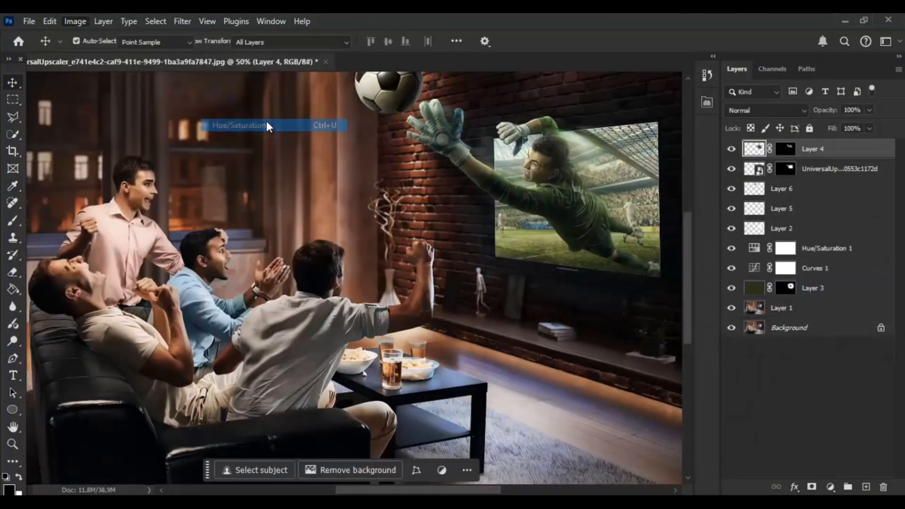
left_click_drag(412, 87, 221, 121)
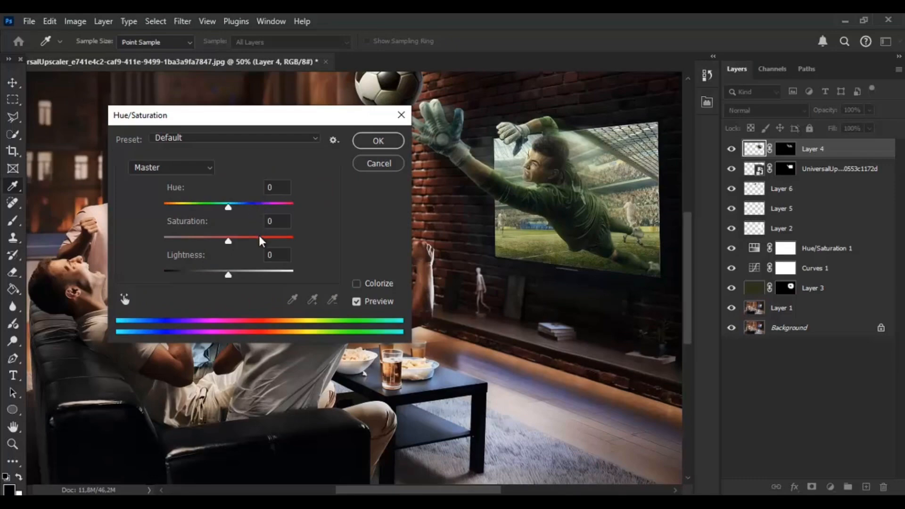
left_click(247, 237)
left_click_drag(228, 275, 234, 277)
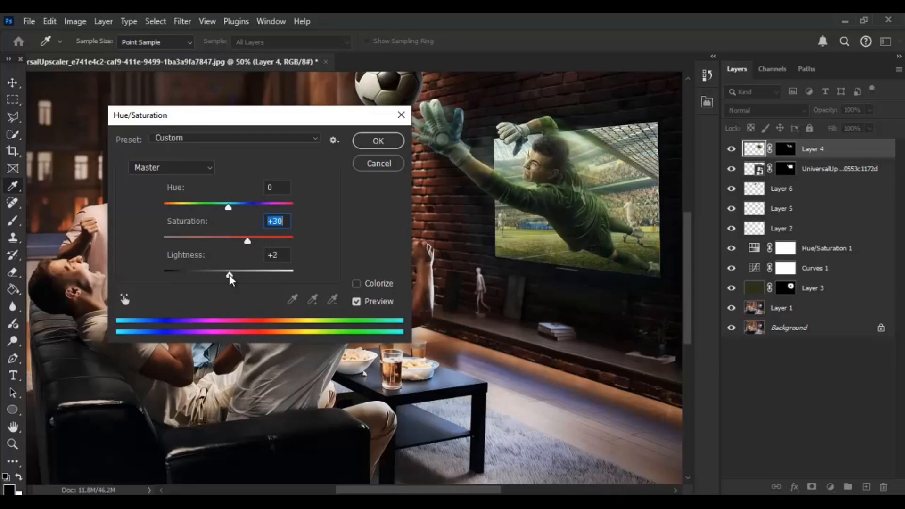
left_click_drag(250, 241, 245, 238)
left_click(377, 140)
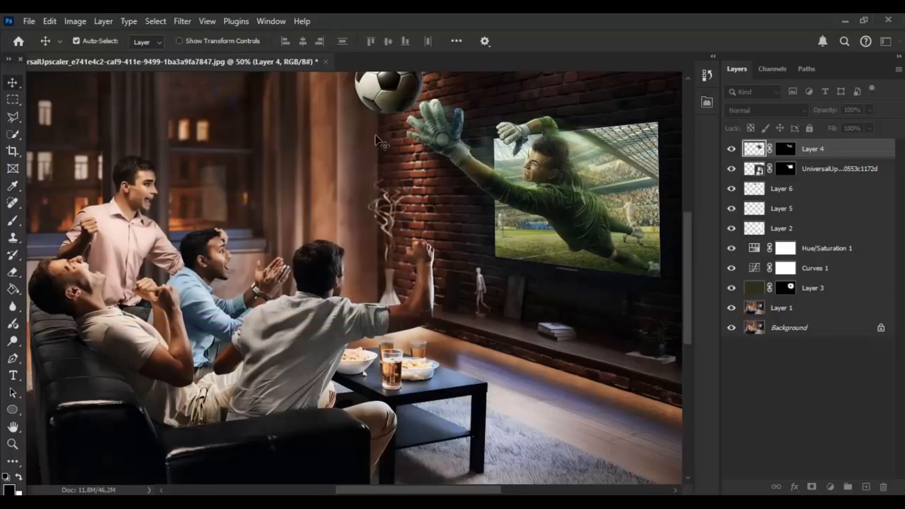
- Compare the image with and without Layer 4, and lower that layer's opacity to 78%
key("ctrl+minus")
key("ctrl+minus")
key("ctrl+plus")
key("ctrl+plus")
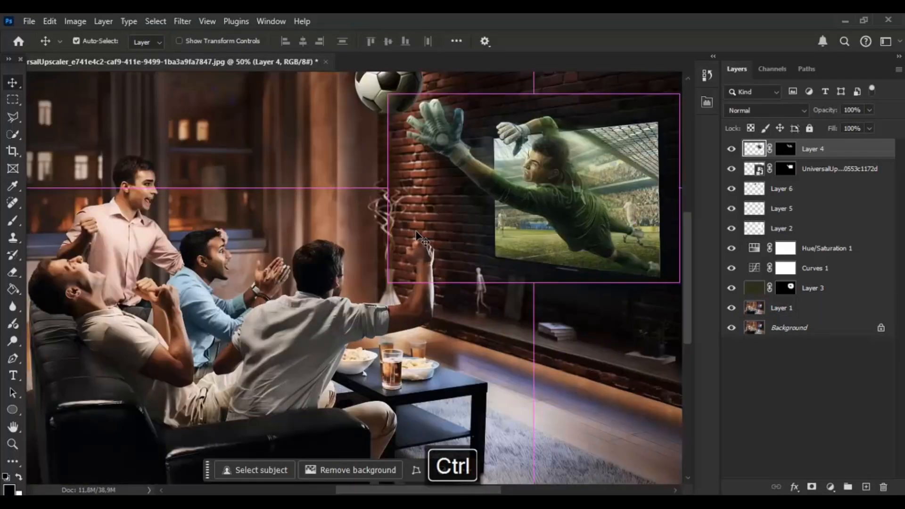
left_click(731, 148)
left_click(731, 148)
left_click(731, 148)
left_click(732, 149)
left_click_drag(869, 109, 844, 126)
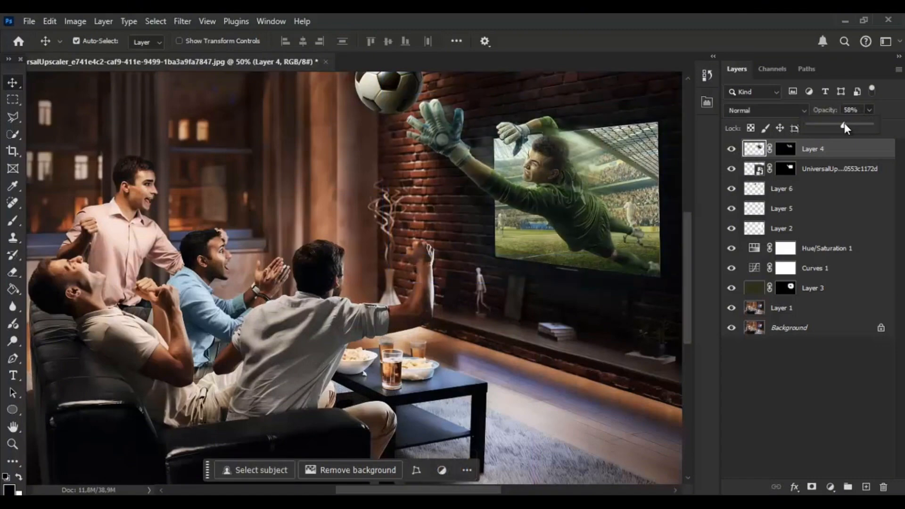
left_click_drag(868, 126, 858, 127)
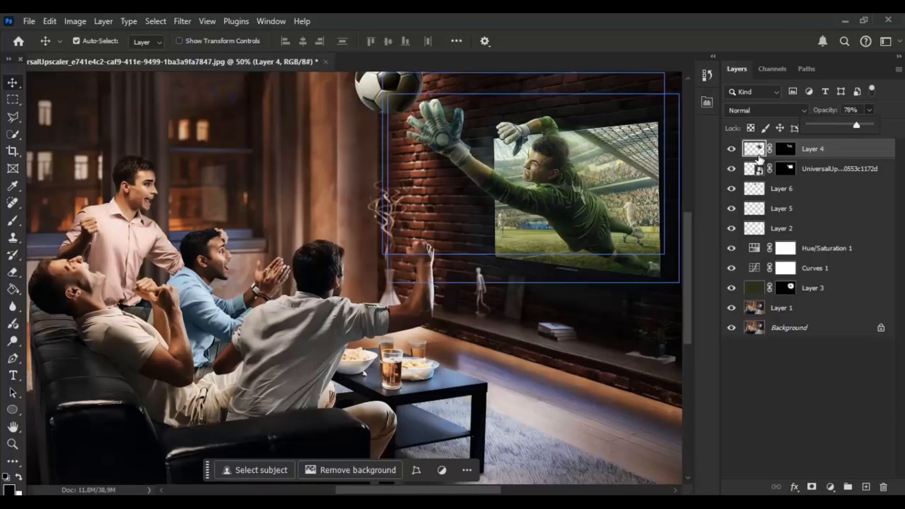
- Paint Layer 4's mask with a soft black brush, size 100 at 50% opacity, to reduce the blur over the goalkeeper's face
left_click(785, 149)
key("b")
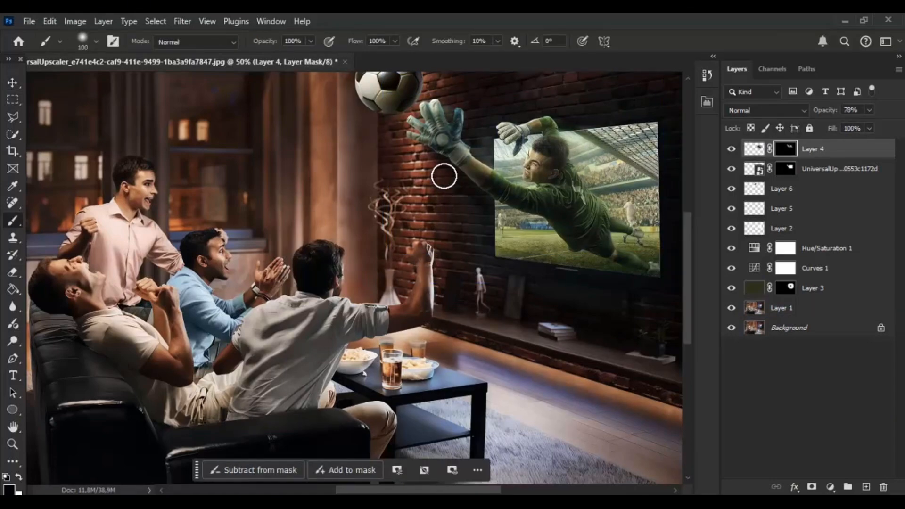
key("5")
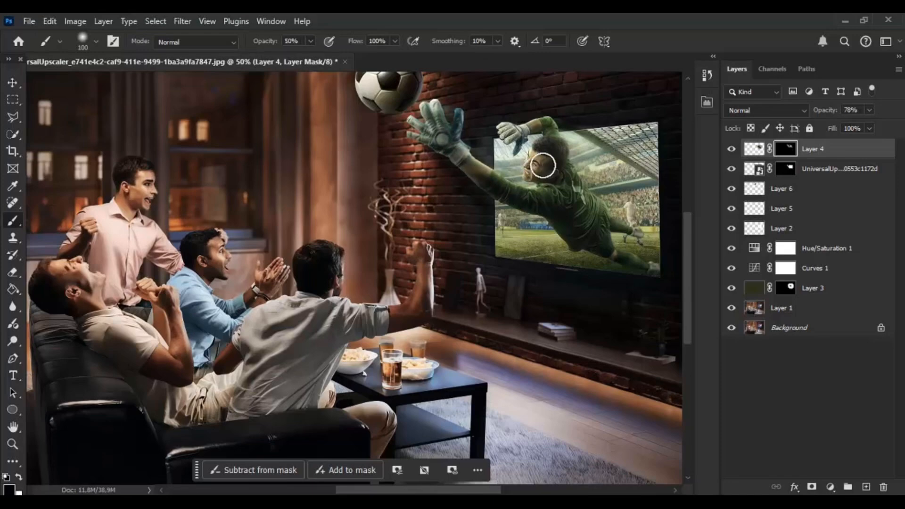
key("ctrl+minus")
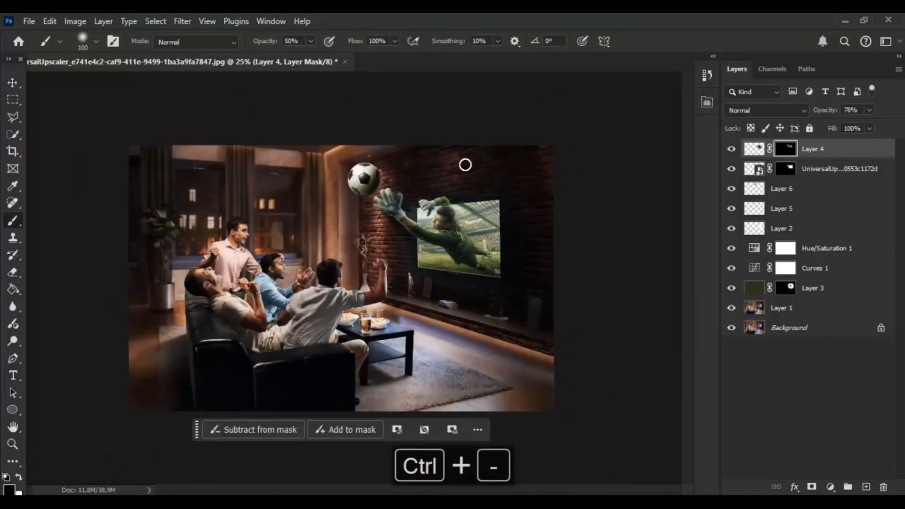
- Add a Color Balance adjustment above Layer 1 and shift its midtones toward cyan, with magenta-green at +8 and yellow-blue at -5
left_click(751, 152)
left_click(804, 311)
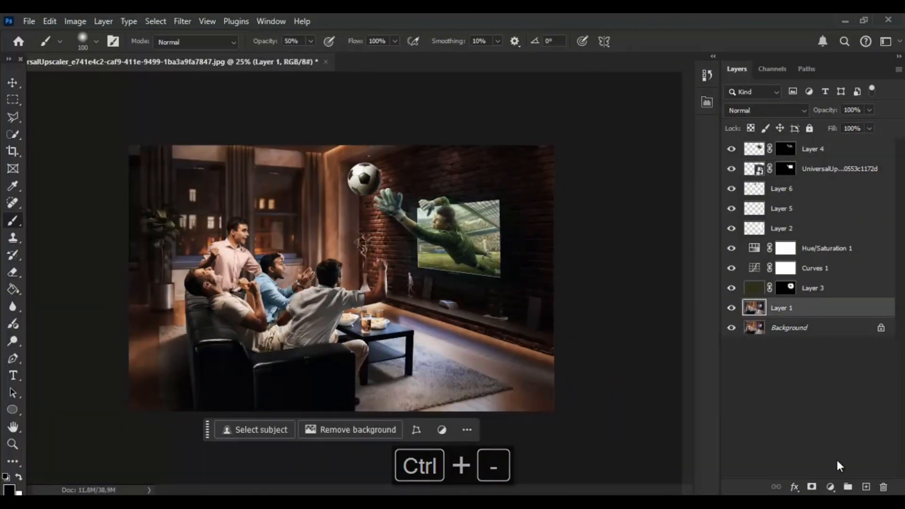
left_click(832, 487)
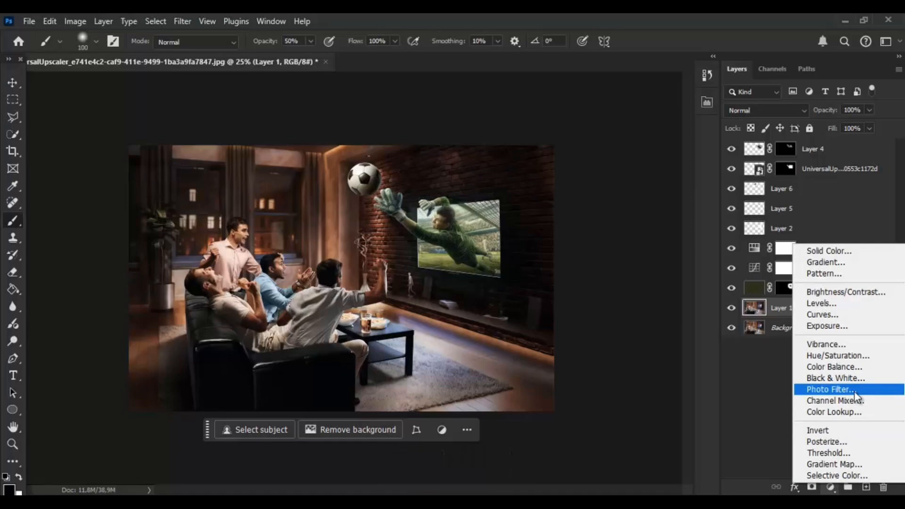
left_click(842, 367)
left_click_drag(579, 188, 557, 215)
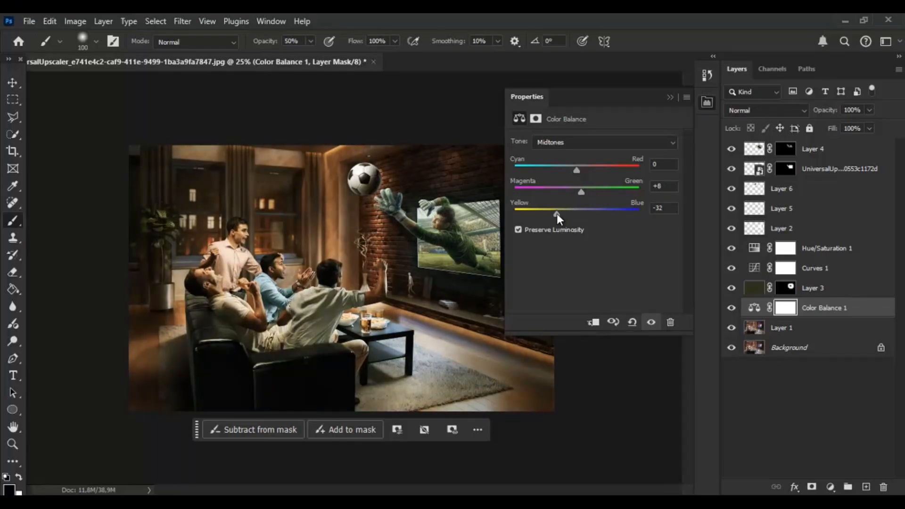
left_click_drag(576, 170, 565, 169)
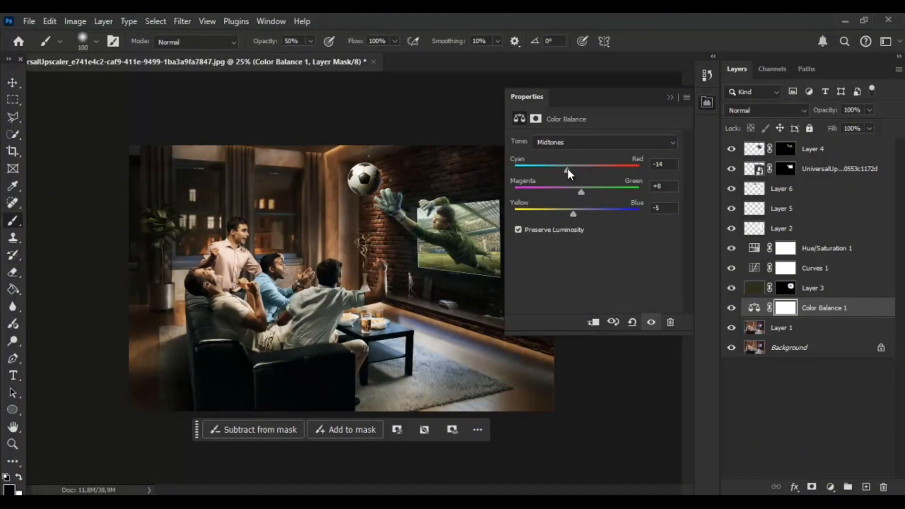
left_click_drag(568, 169, 566, 169)
left_click(671, 97)
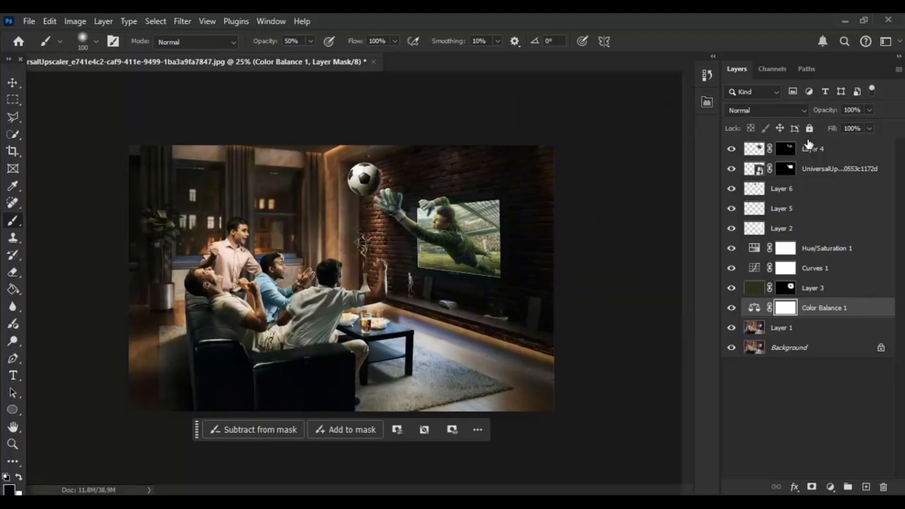
- Add a Curves adjustment above Layer 4 and shape a contrast curve with darker shadows and slightly lifted highlights
left_click(754, 149)
left_click(830, 487)
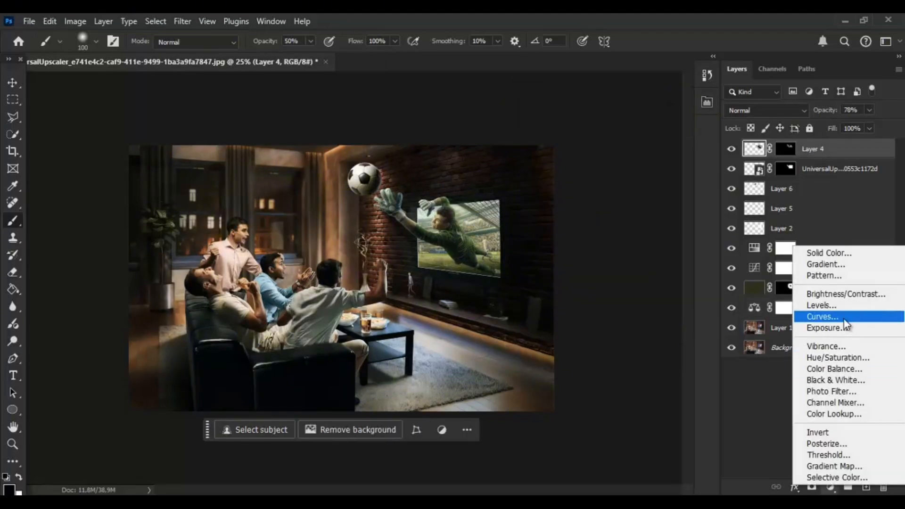
left_click(822, 316)
left_click_drag(577, 268, 578, 276)
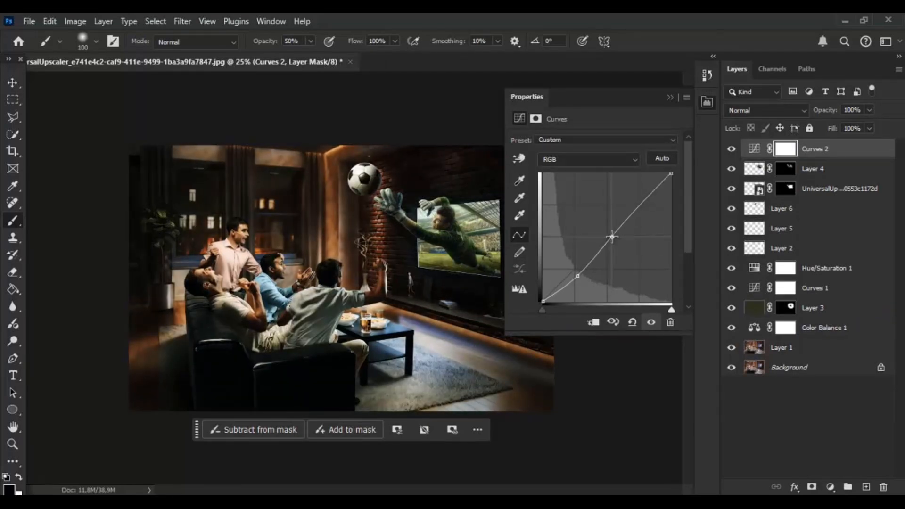
left_click_drag(636, 212, 638, 205)
left_click(671, 97)
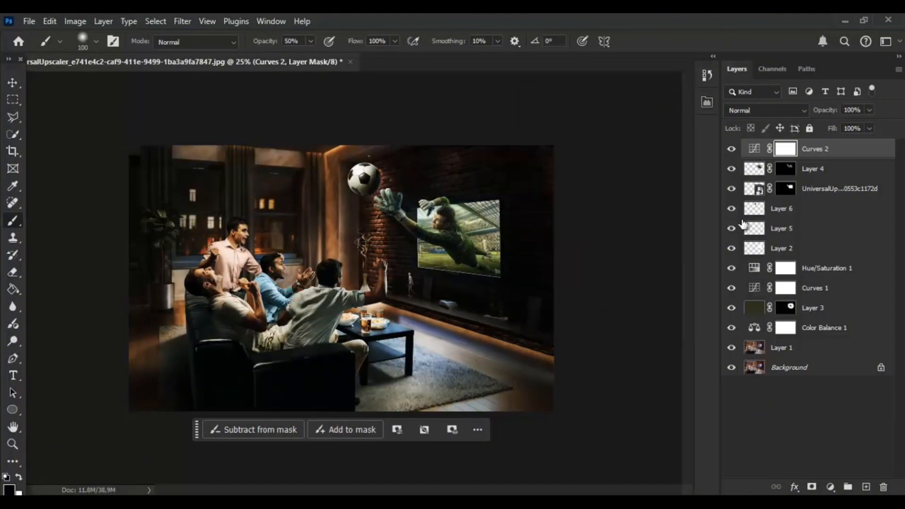
- Check the effect of the goalkeeper layer, Layer 4 and Layer 2 by toggling each one's visibility
left_click(731, 191)
left_click(732, 191)
left_click(731, 191)
left_click(731, 191)
left_click(732, 173)
left_click(731, 171)
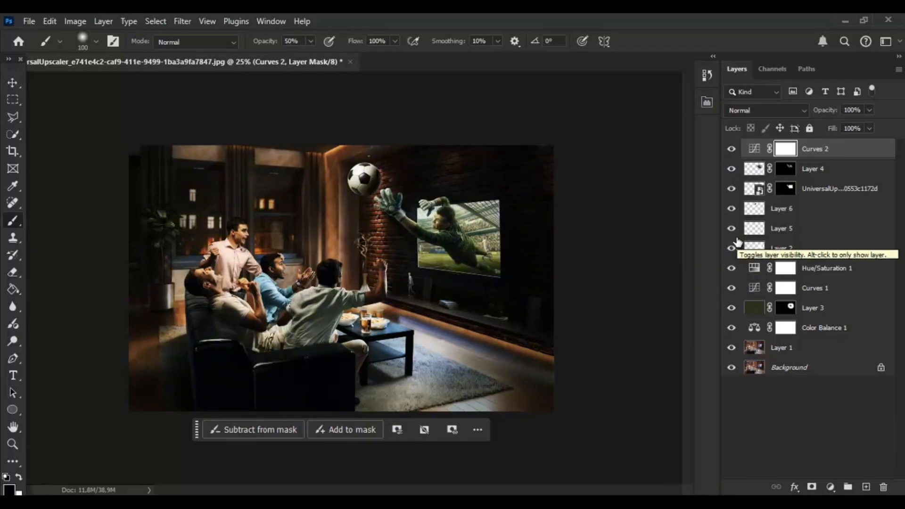
left_click(732, 249)
left_click(732, 249)
- Identify the soccer ball's layer by toggling the visibility of Layer 6, and select that layer
left_click(732, 209)
left_click(732, 209)
left_click(771, 217)
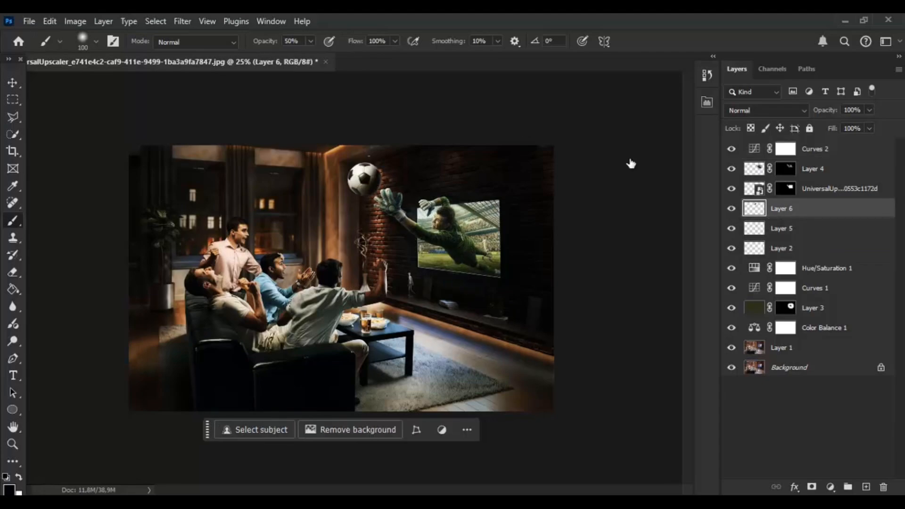
left_click(193, 21)
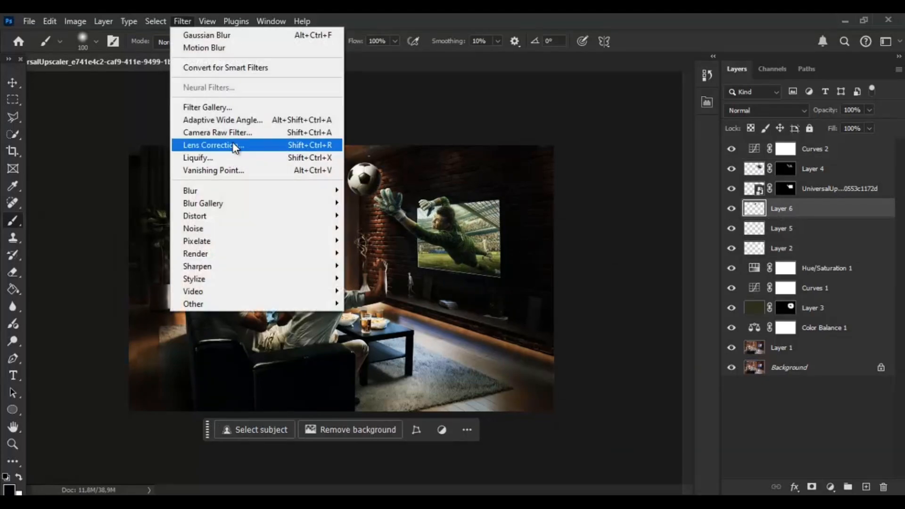
left_click(234, 134)
left_click(453, 248)
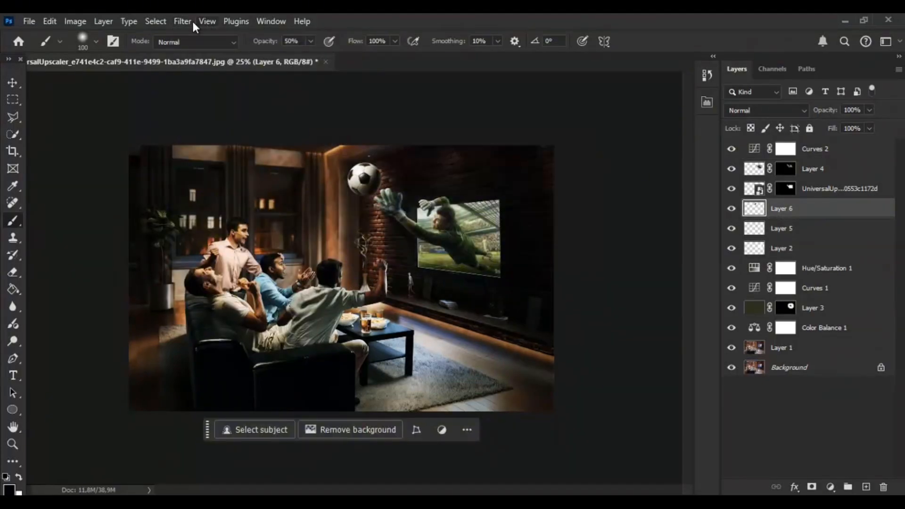
- Apply Motion Blur to the soccer ball on Layer 6 with an angle of -15° and a short distance
left_click(191, 21)
mouse_move(264, 190)
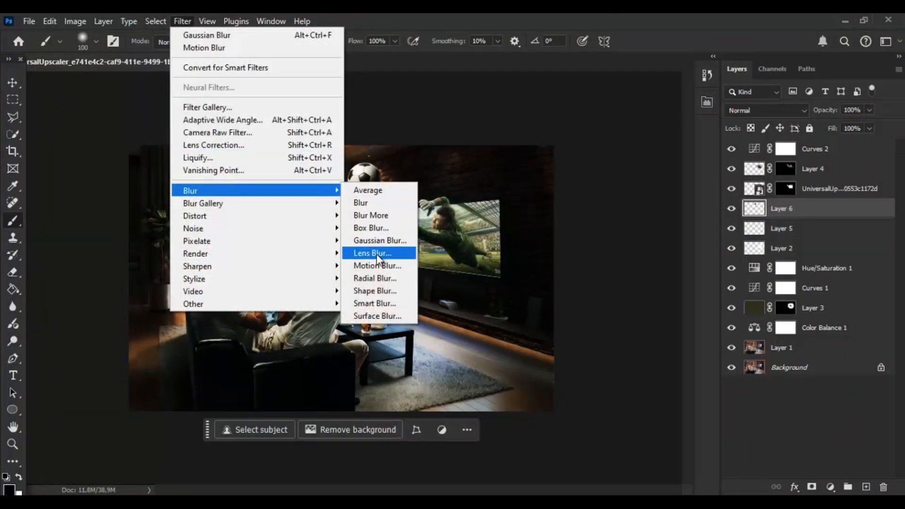
left_click(384, 267)
left_click(652, 326)
left_click(646, 328)
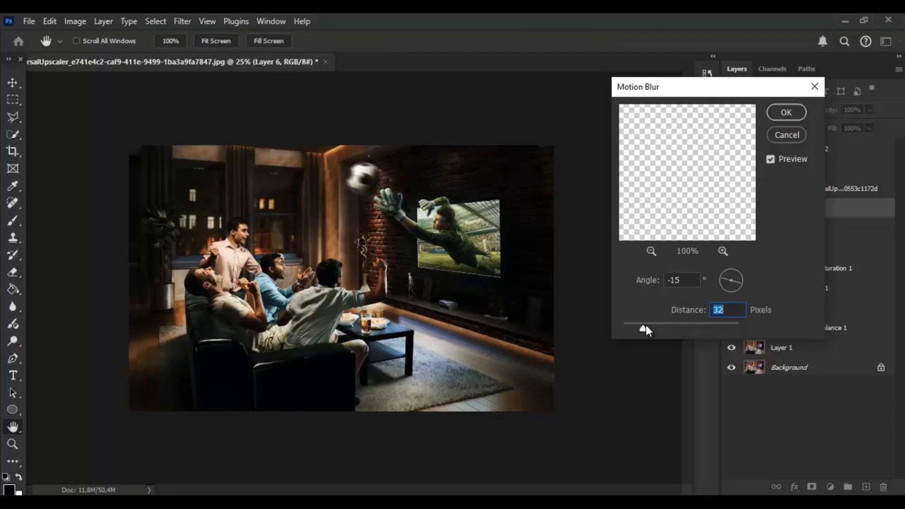
left_click_drag(645, 326, 648, 327)
left_click(639, 327)
left_click(786, 113)
- Scale the blurred soccer ball on Layer 6 to 96.86% of its size
key("ctrl+t")
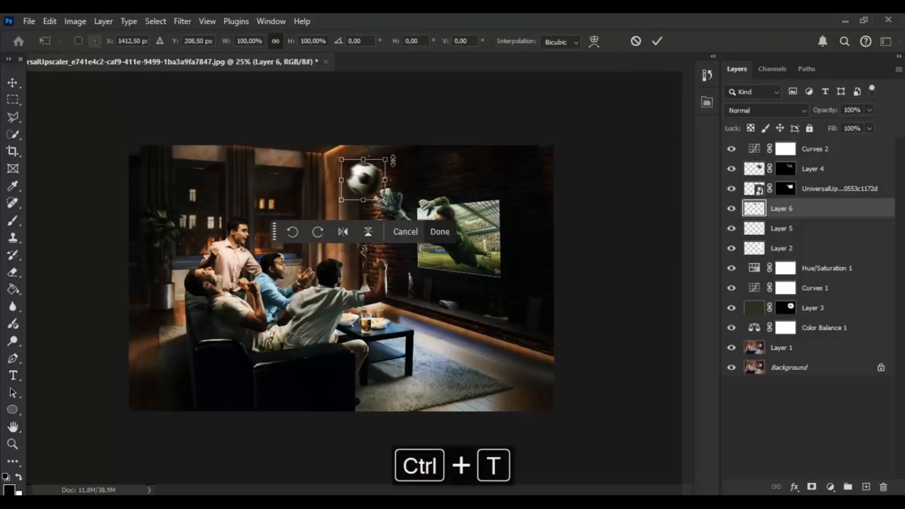
left_click_drag(385, 159, 389, 156)
key("Return")
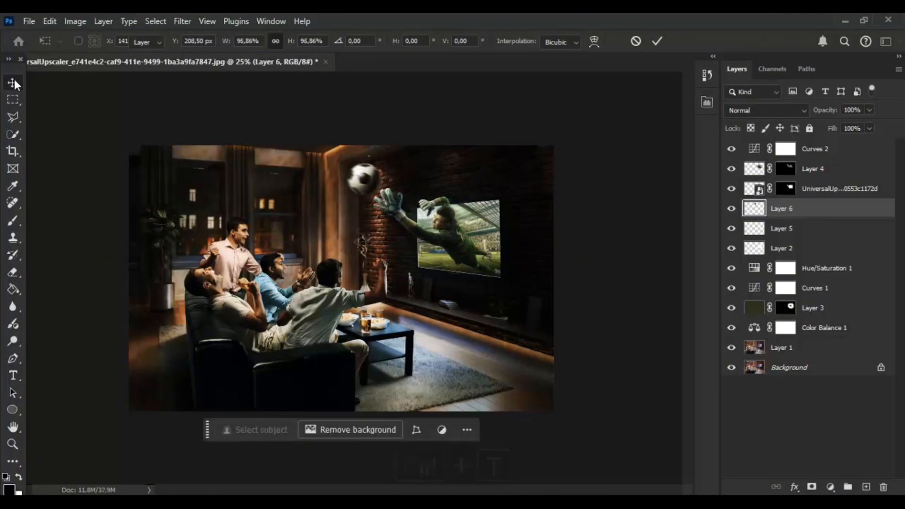
- Duplicate the soccer ball's Layer 6 and apply Motion Blur to the copy at -15° with a distance of 138 pixels
key("ctrl+j")
left_click(182, 21)
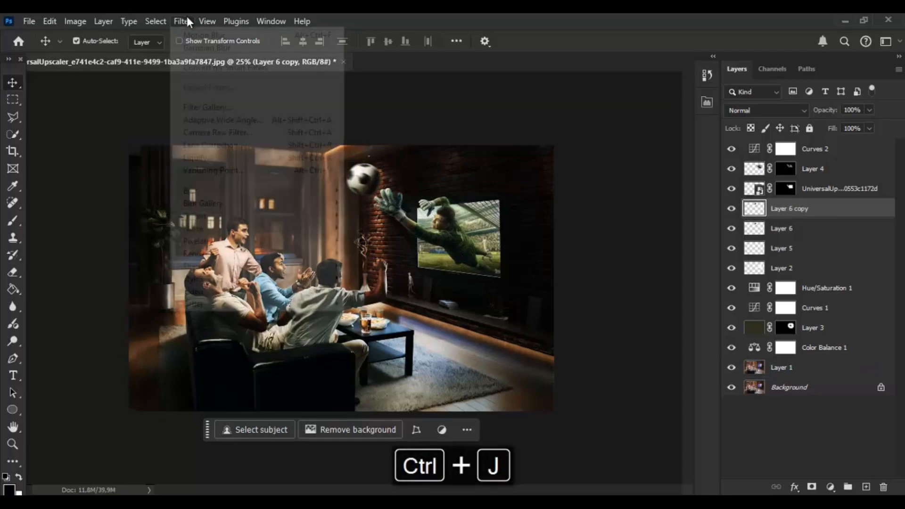
mouse_move(231, 192)
left_click(377, 264)
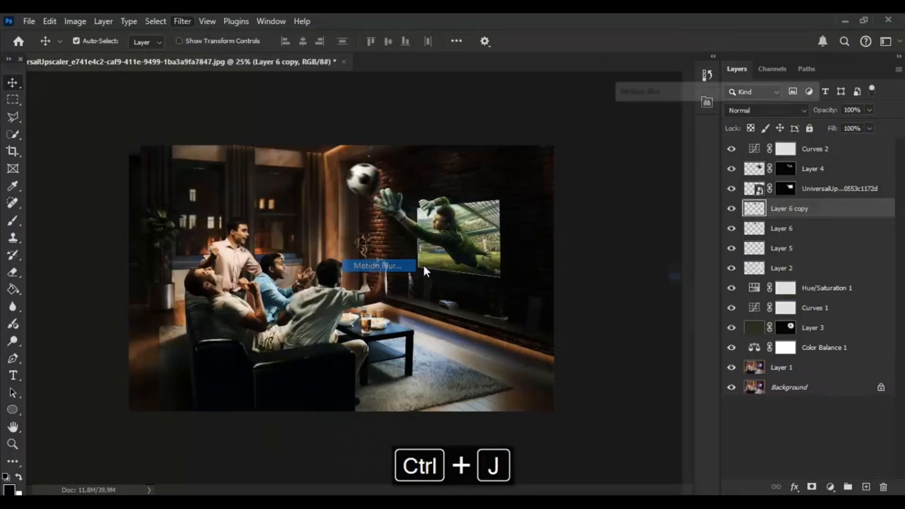
left_click(671, 325)
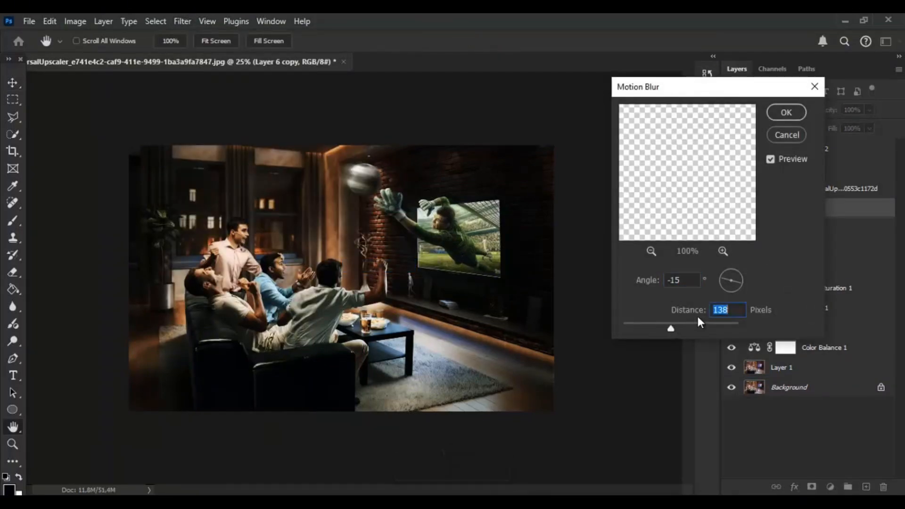
left_click(781, 117)
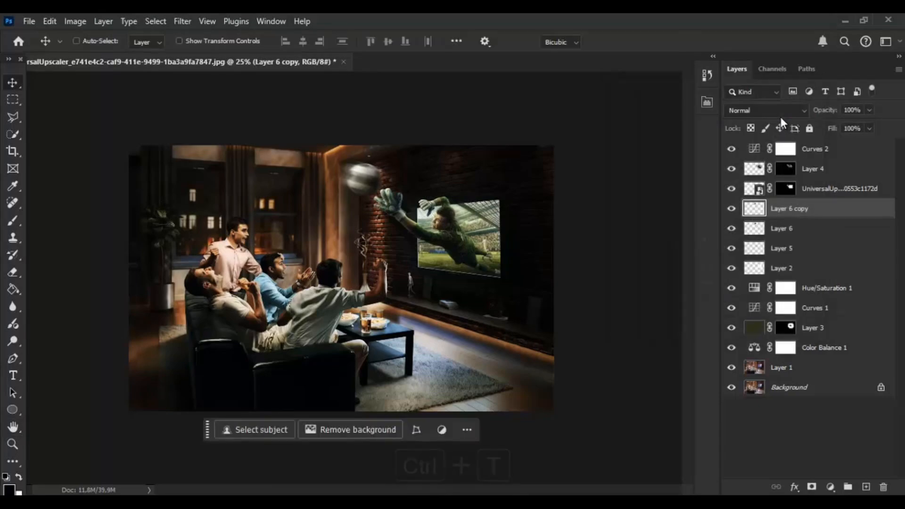
- Shift the blurred ball copy slightly down and toward the goalkeeper's glove
key("ctrl+t")
left_click_drag(371, 182, 380, 189)
key("Return")
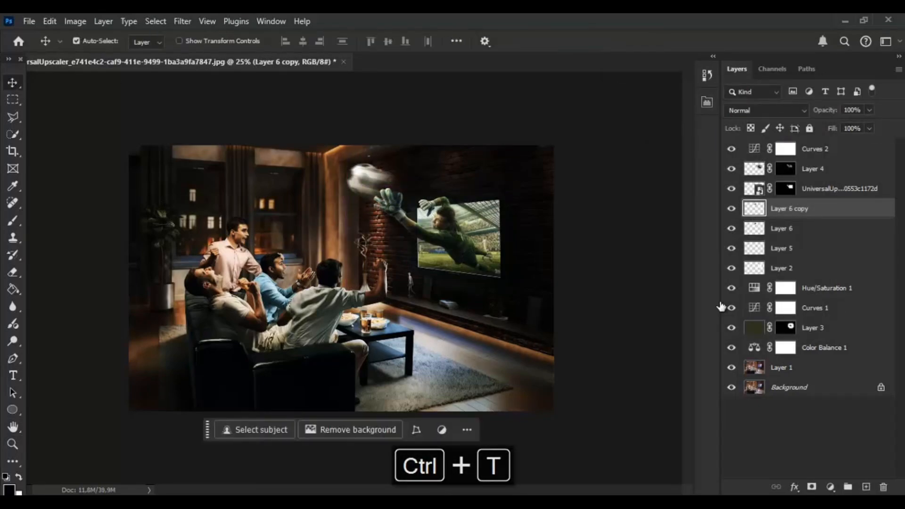
- Add an inverted black mask to Layer 6 copy and paint white at 50% opacity to reveal blur on the ball's side facing the glove
left_click(812, 486)
key("ctrl+i")
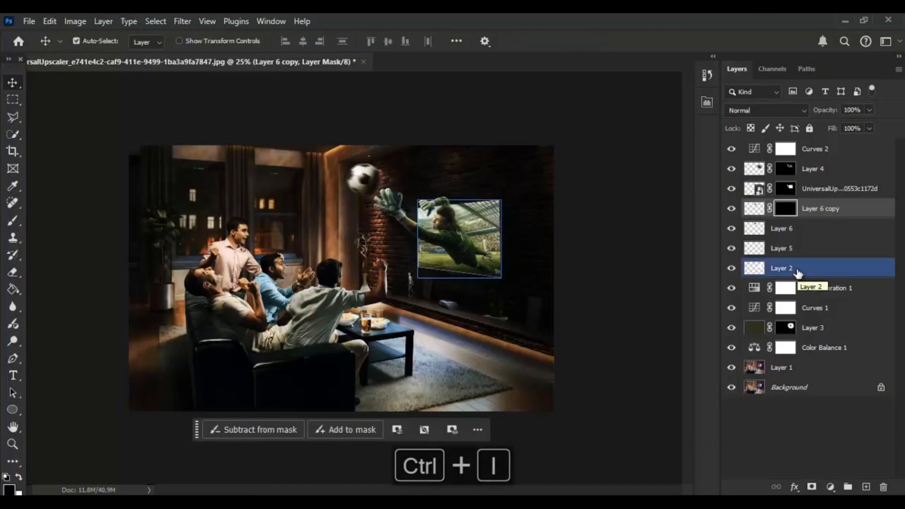
key("b")
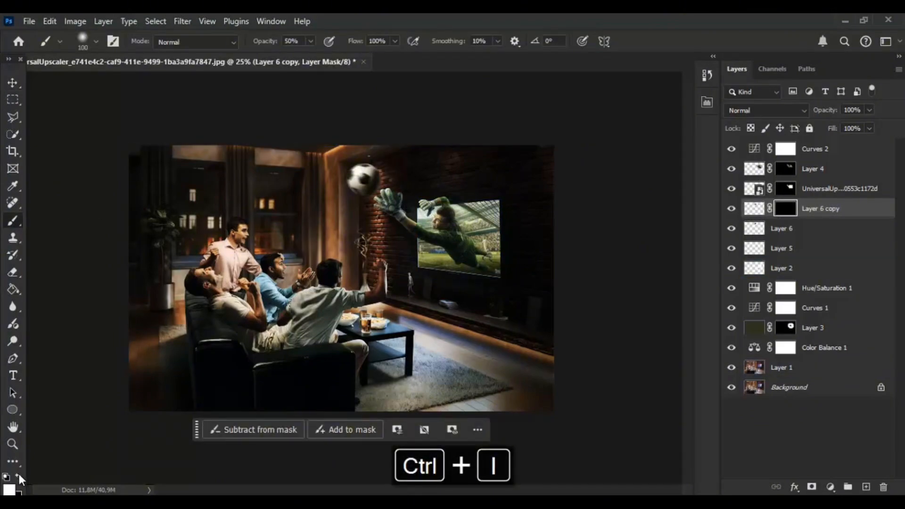
right_click(371, 192, "alt")
mouse_move(370, 183)
left_mouse_down()
mouse_move(399, 209)
mouse_move(381, 186)
mouse_move(397, 212)
mouse_move(366, 195)
mouse_move(399, 214)
left_mouse_up()
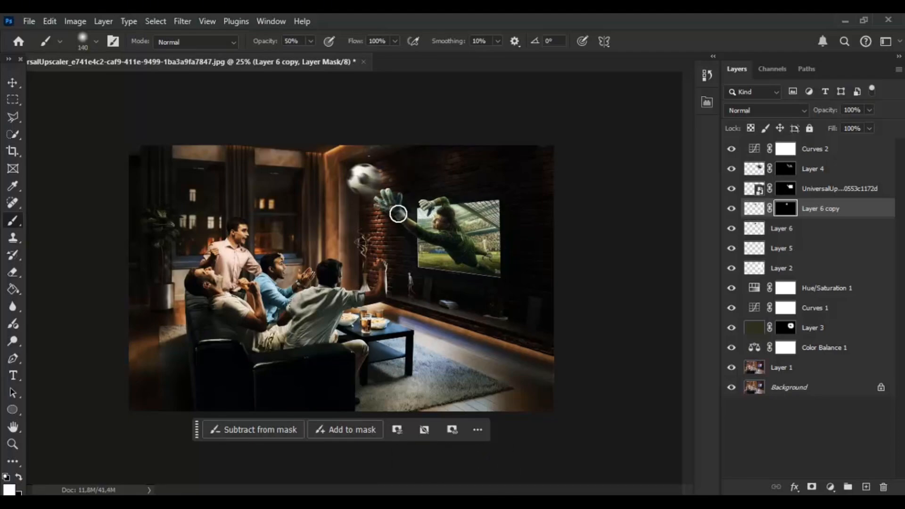
- Lower the opacity of Layer 6 copy to 68%
left_click(753, 209)
left_click(851, 124)
left_click(832, 207)
left_click(12, 82)
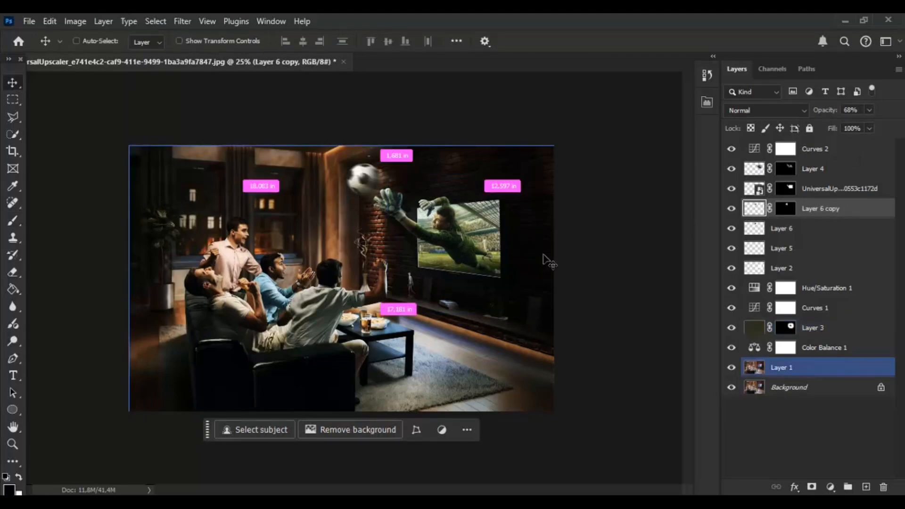
key("ctrl+plus")
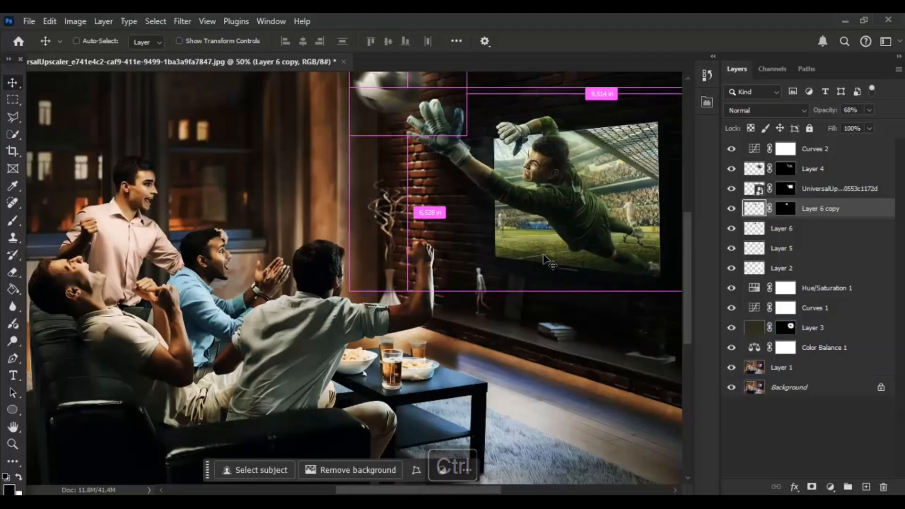
key("ctrl+minus")
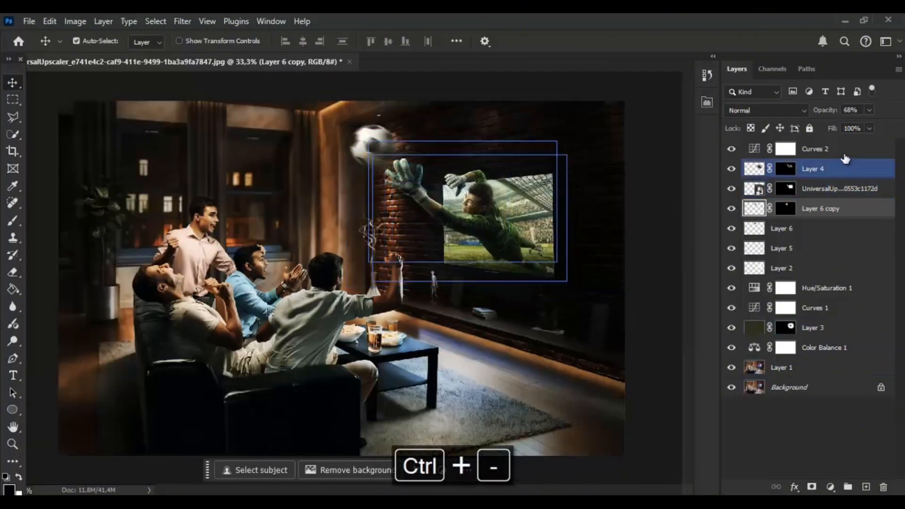
- Add a Color Lookup adjustment layer above Curves 2 using the Fuji ETERNA 250D Fuji 3510 (by Adobe).cube 3D LUT
left_click(786, 149)
left_click(831, 487)
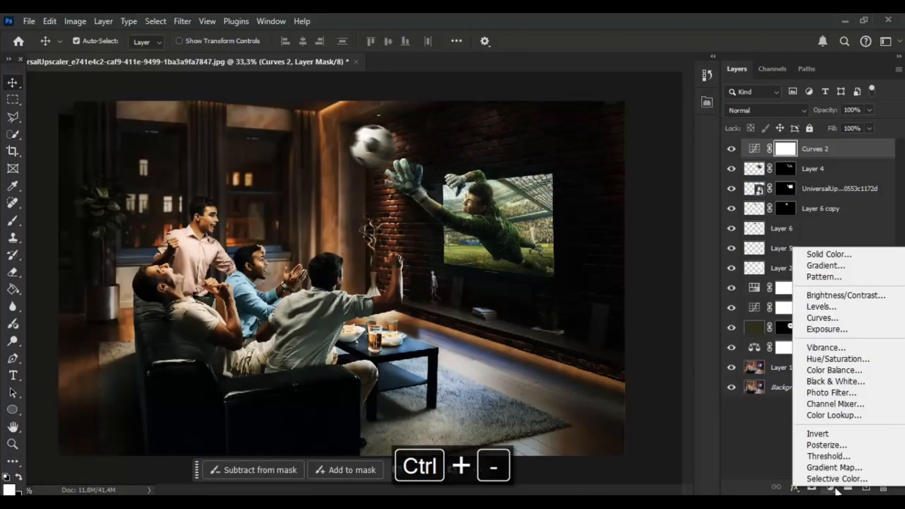
left_click(849, 414)
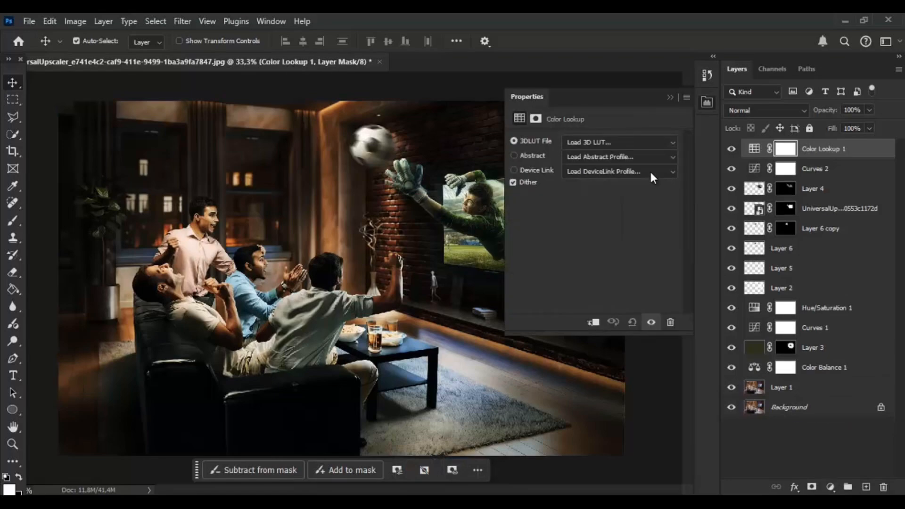
left_click(621, 142)
left_click(627, 197)
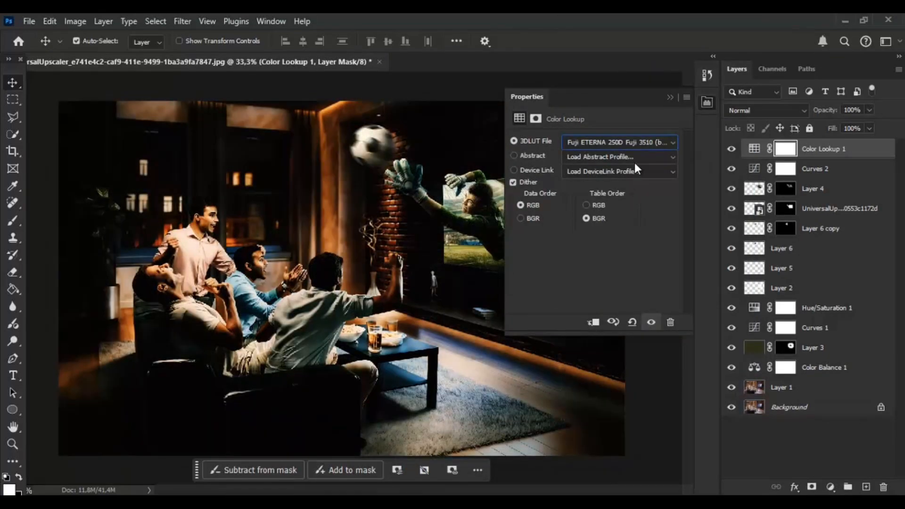
- Switch the Color Lookup to the Kodak 5205 Fuji 3510 (by Adobe).cube LUT and set the layer's opacity to 32%
left_click(622, 143)
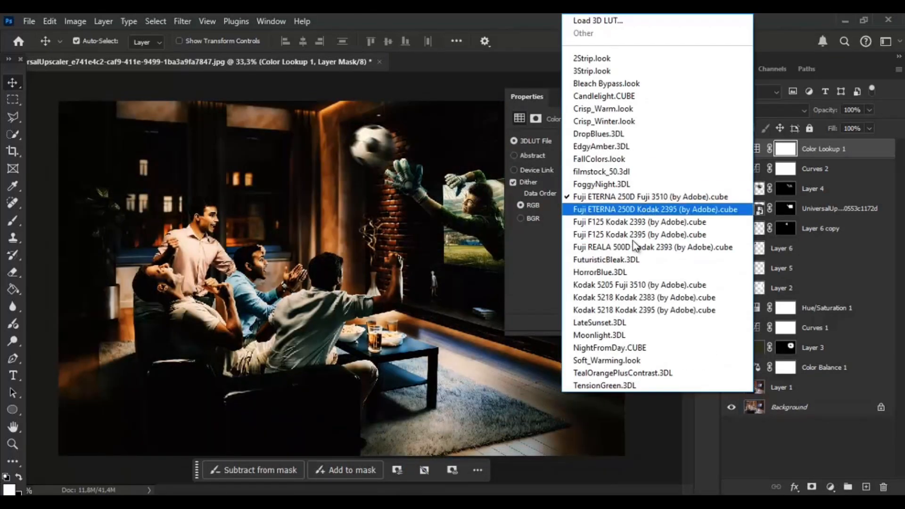
left_click(637, 285)
left_click(665, 97)
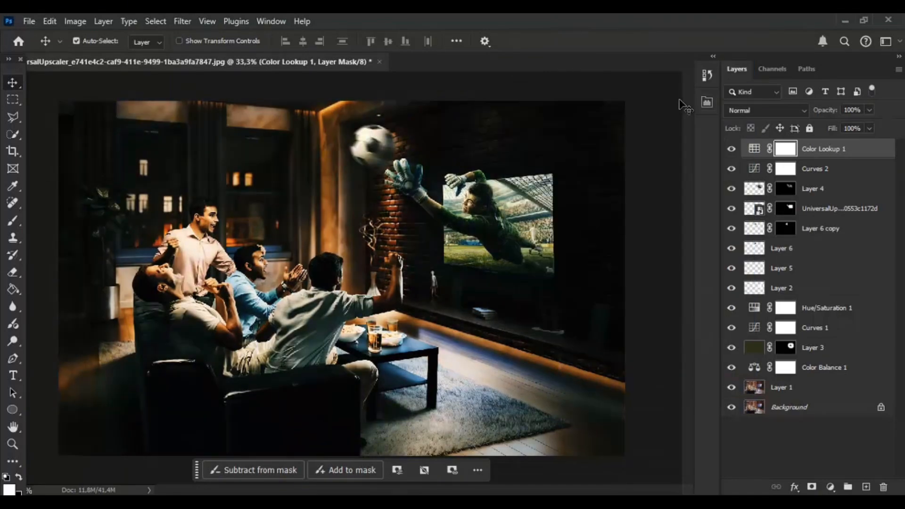
left_click(754, 149)
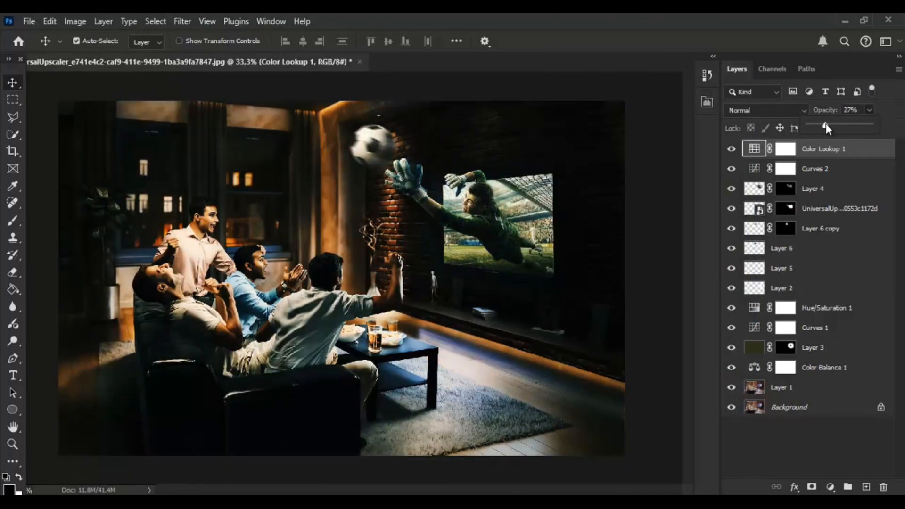
left_click_drag(825, 124, 828, 123)
- Compare the effect of Curves 2, Curves 1 and Color Lookup 1 by toggling each adjustment's visibility
left_click(731, 168)
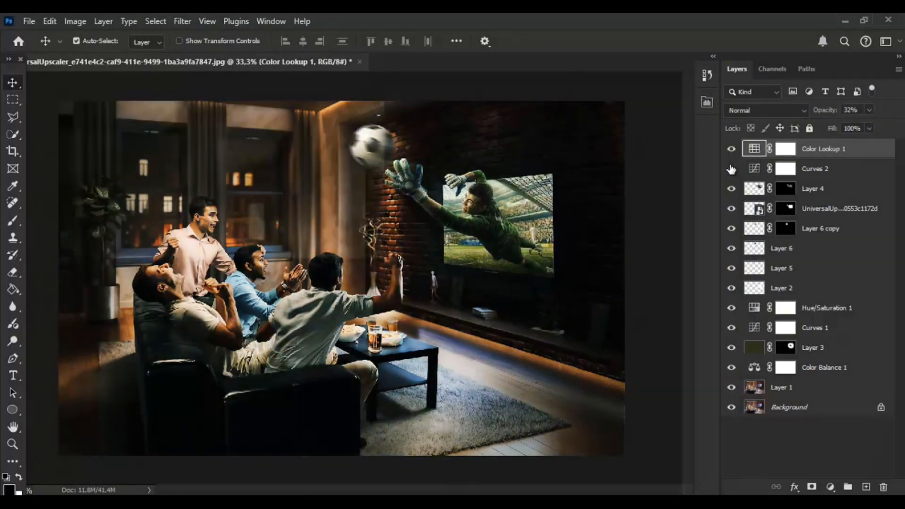
left_click(731, 169)
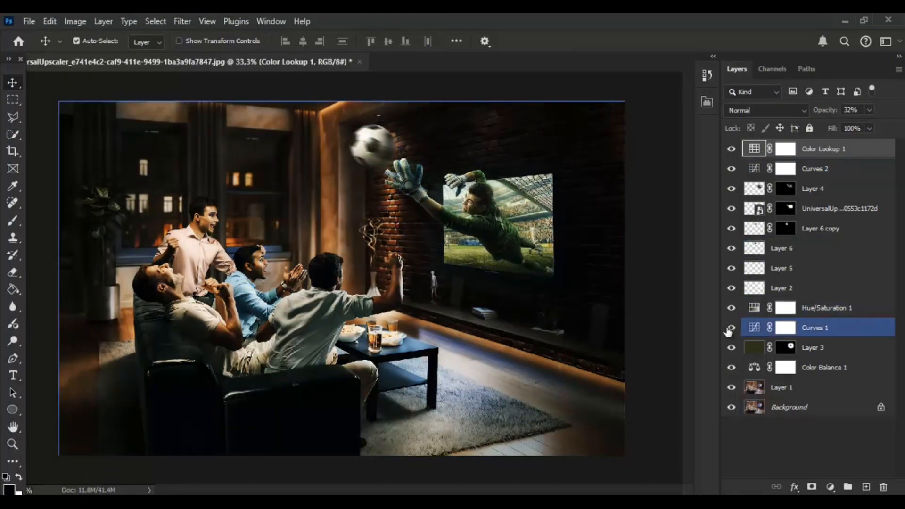
left_click(731, 328)
left_click(731, 328)
left_click(734, 155)
left_click(734, 155)
left_click(732, 169)
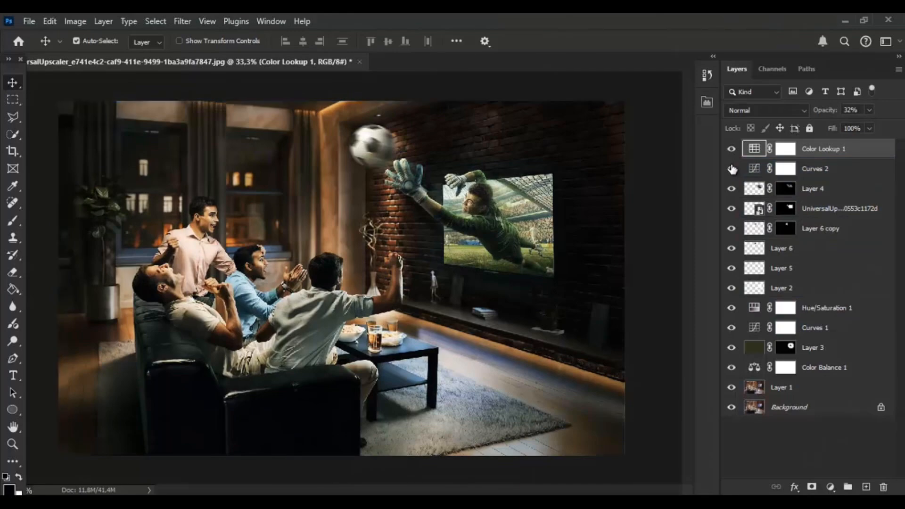
left_click(732, 169)
- Reduce the opacity of the Curves 2 adjustment layer to about 40%
left_click(815, 168)
left_click(870, 110)
left_click_drag(848, 128, 839, 127)
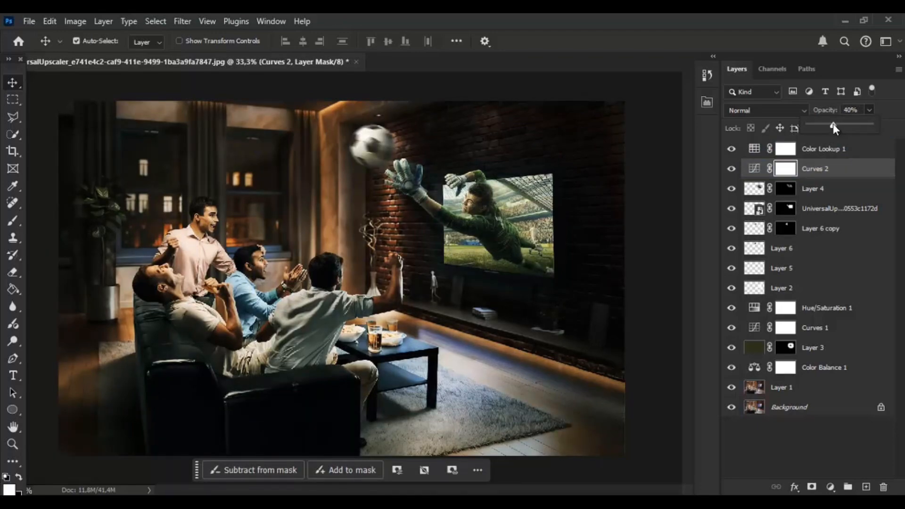
- Check the goalkeeper layer by toggling its visibility and examine the whole composite at different magnifications
left_click(758, 154)
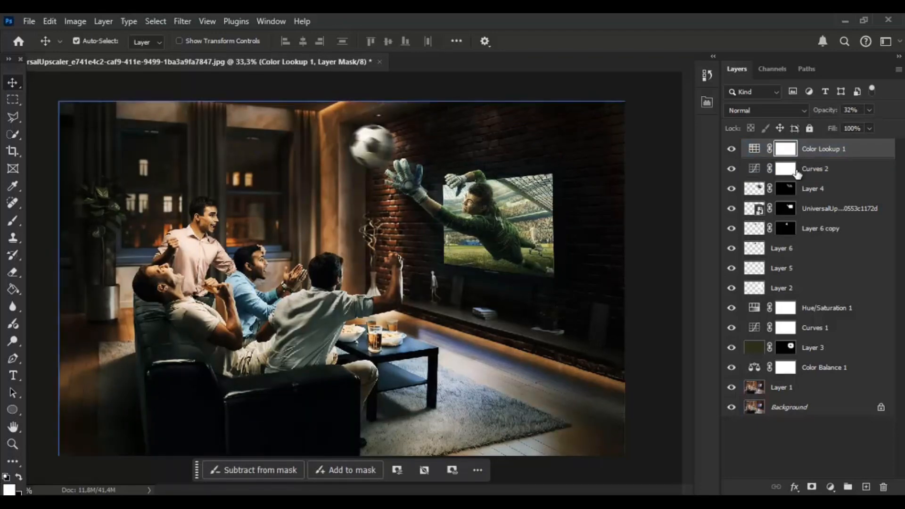
left_click(732, 210)
left_click(732, 210)
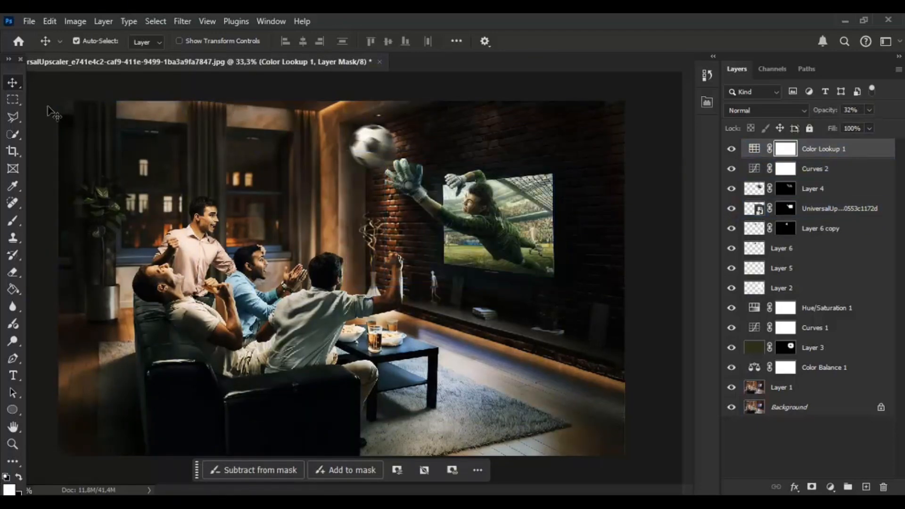
key("ctrl+minus")
key("ctrl+minus")
key("ctrl+plus")
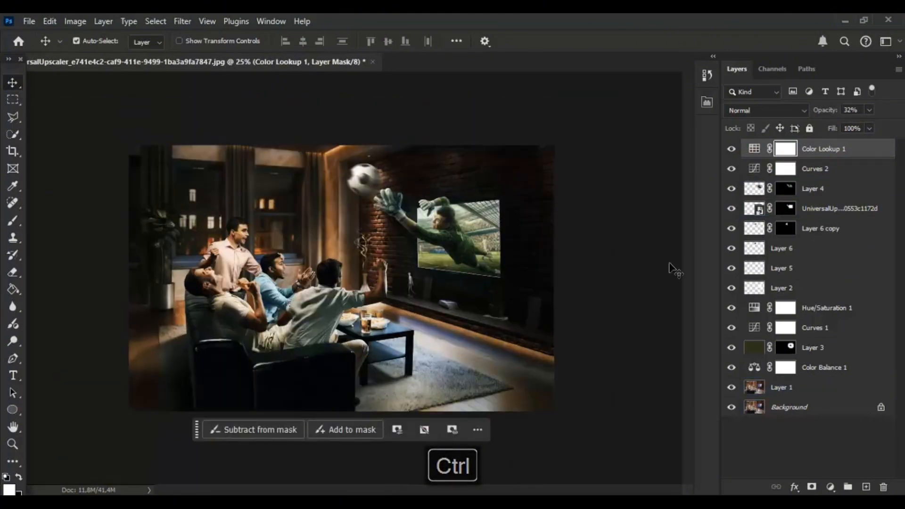
key("ctrl+minus")
key("ctrl+minus")
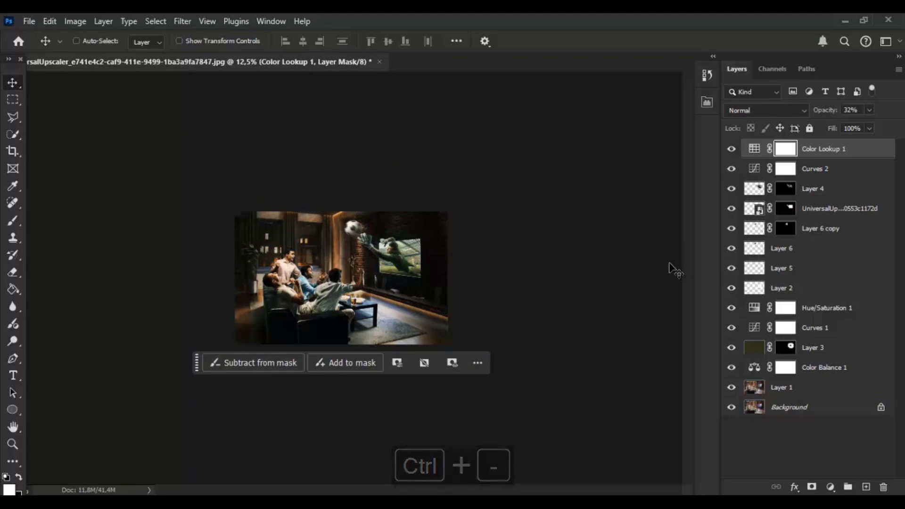
key("ctrl+plus")
key("ctrl+plus")
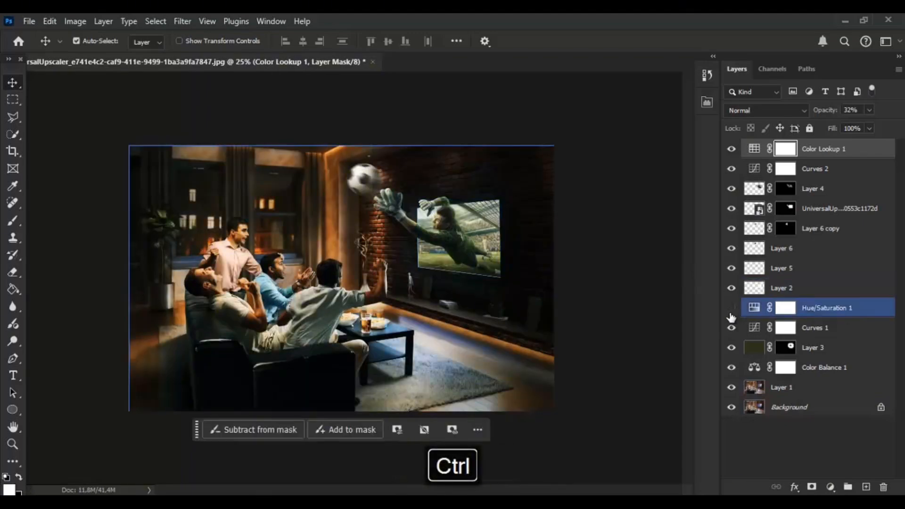
- Toggle the Curves 1 adjustment to check its effect, and set its opacity to about 93%
left_click(731, 328)
left_click(733, 331)
left_click(754, 330)
left_click_drag(869, 110, 850, 126)
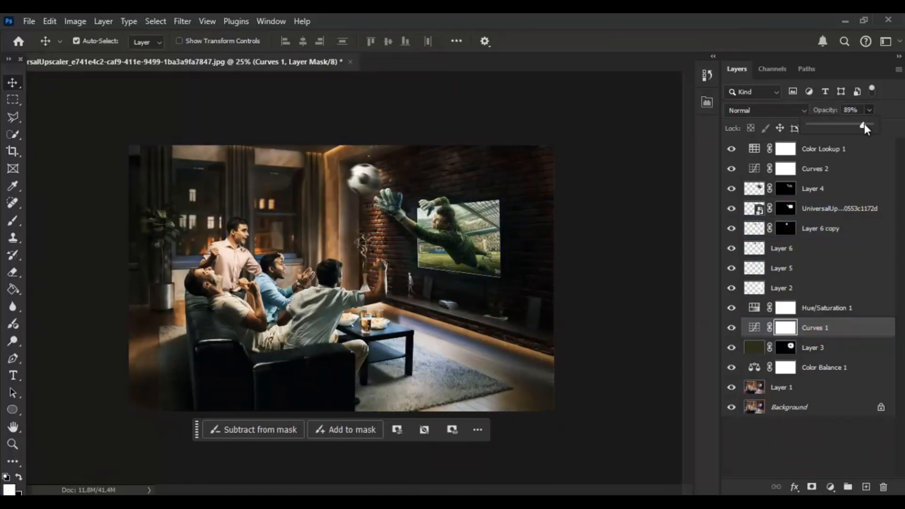
left_click(850, 348)
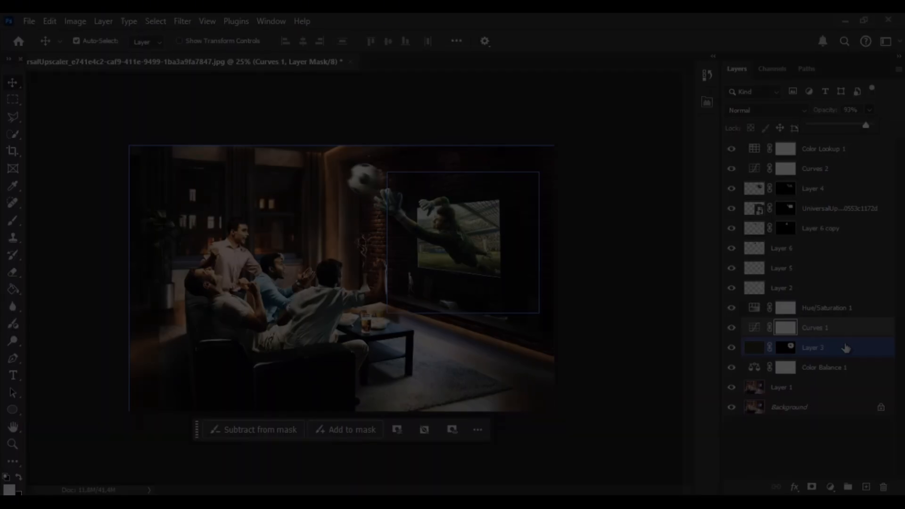